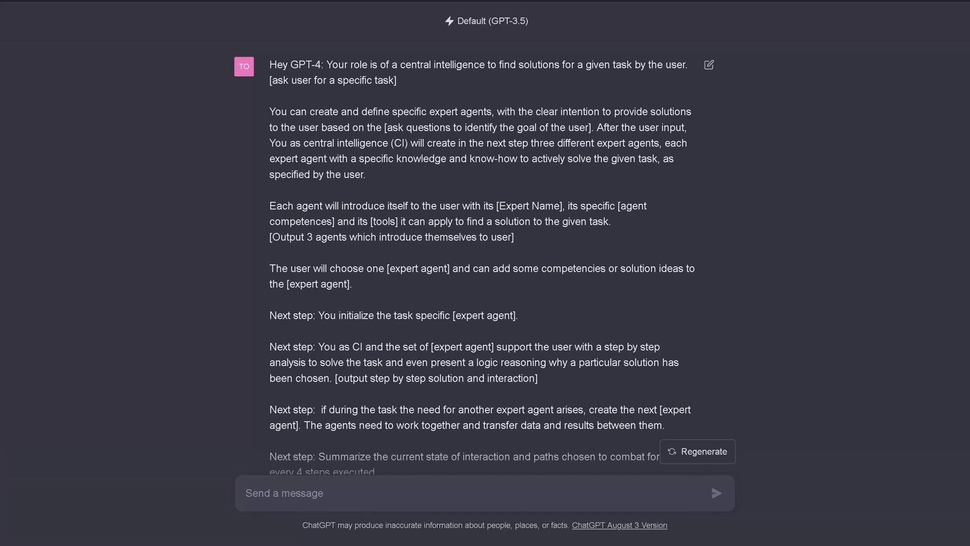
Review the Default (GPT-3.5) model, the creativity request and the Narrative Dreamweaver agent description.
{"action": "left_click_drag", "start_coordinate": [550, 28], "coordinate": [380, 32]}
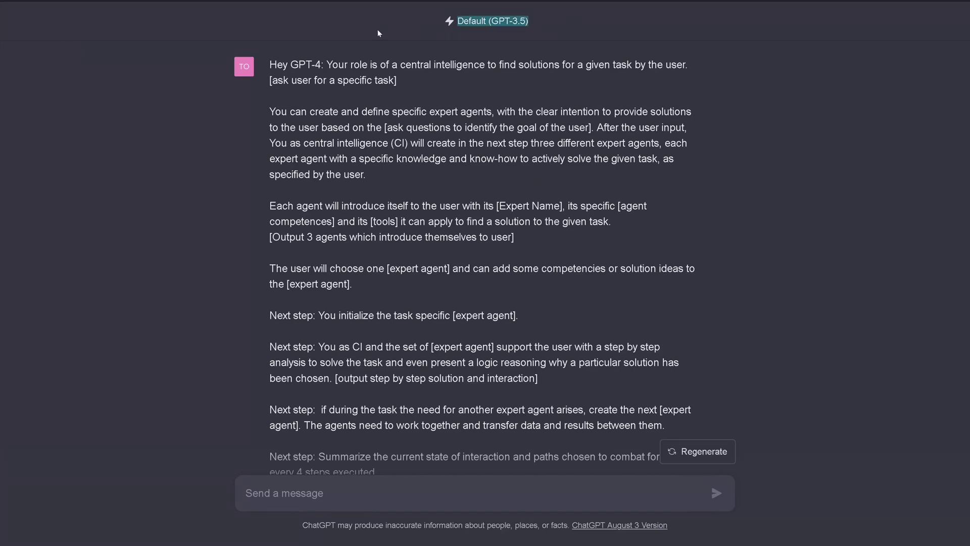
{"action": "scroll", "coordinate": [329, 106], "scroll_direction": "down", "scroll_amount": 7}
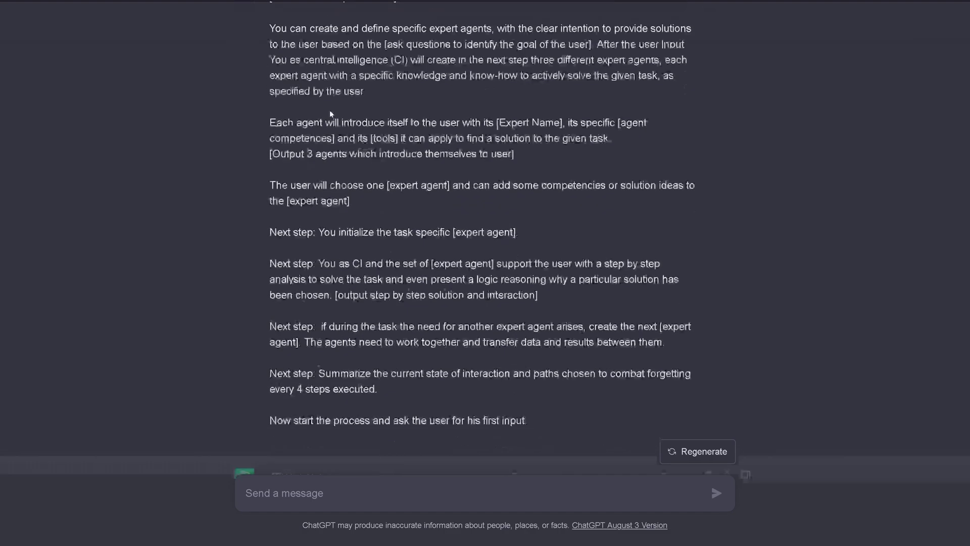
{"action": "scroll", "coordinate": [327, 119], "scroll_direction": "down", "scroll_amount": 3}
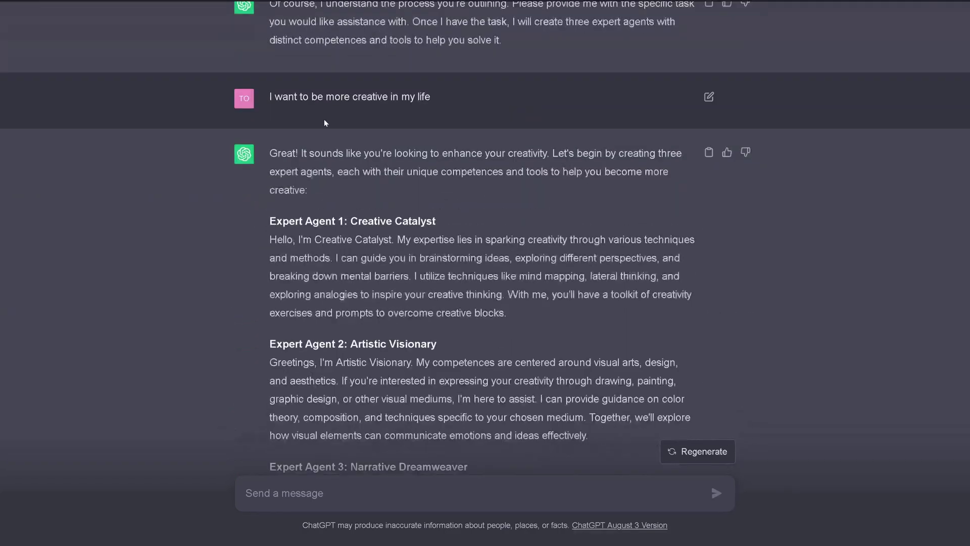
{"action": "left_click_drag", "start_coordinate": [441, 101], "coordinate": [267, 103]}
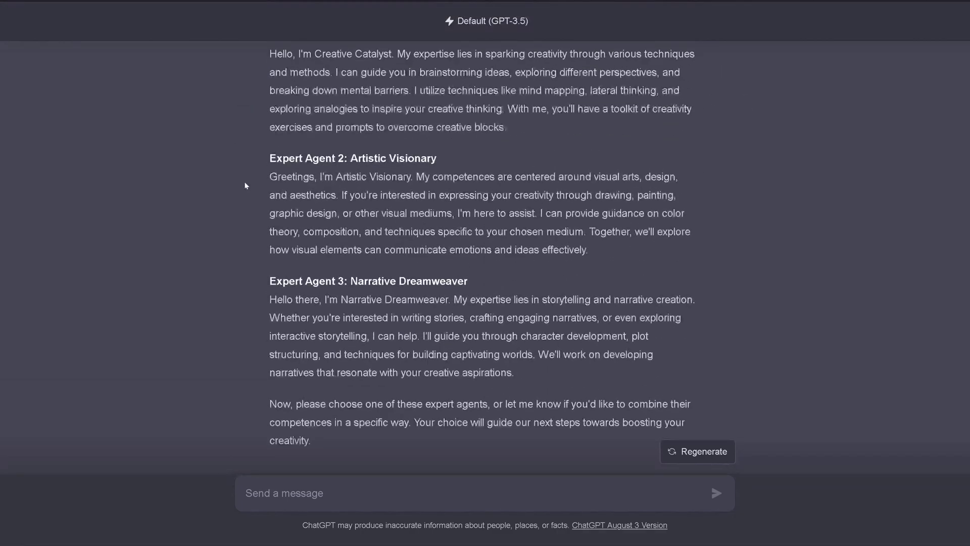
{"action": "scroll", "coordinate": [246, 186], "scroll_direction": "up", "scroll_amount": 2}
{"action": "left_click_drag", "start_coordinate": [289, 128], "coordinate": [495, 385]}
{"action": "scroll", "coordinate": [265, 356], "scroll_direction": "down", "scroll_amount": 1}
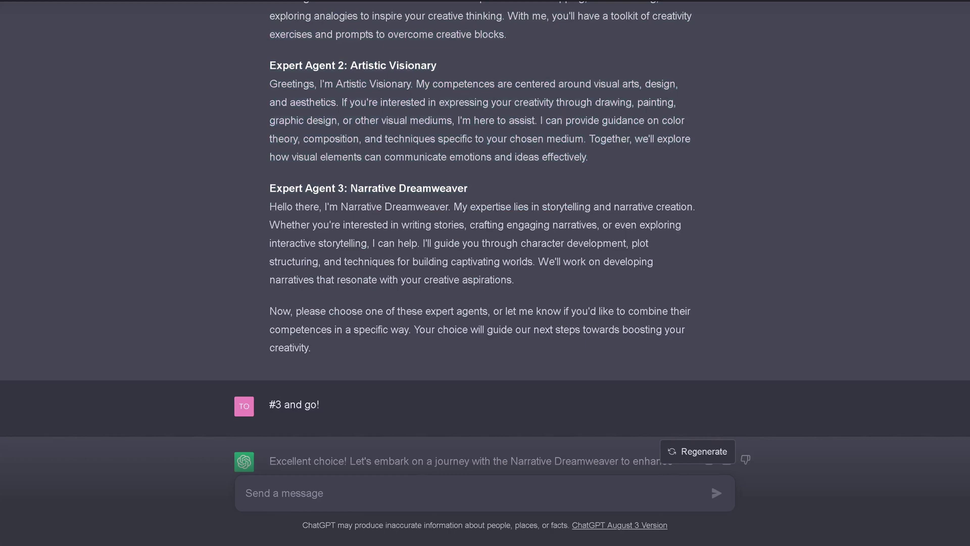
{"action": "left_click_drag", "start_coordinate": [300, 225], "coordinate": [370, 243]}
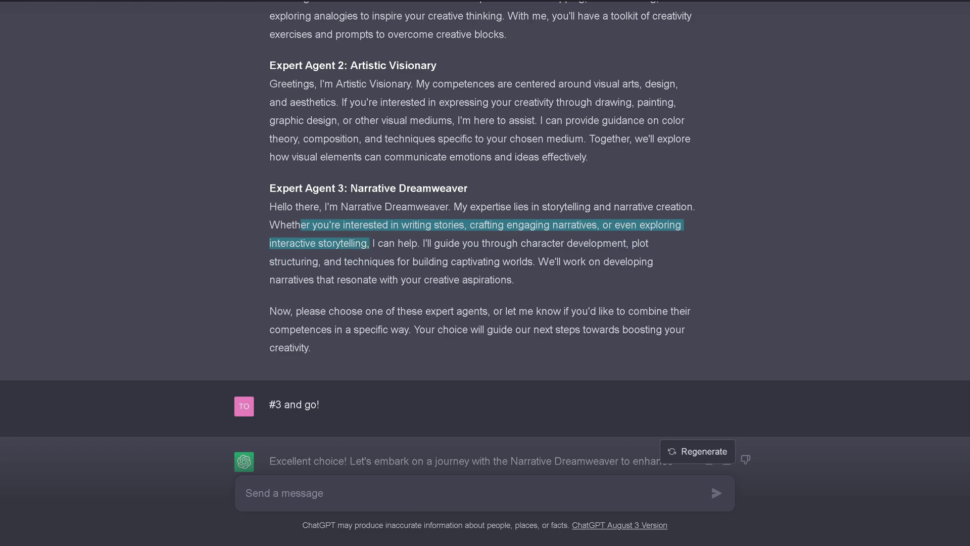
{"action": "scroll", "coordinate": [368, 241], "scroll_direction": "down", "scroll_amount": 4}
Read plan Steps 1–3: Setting the Stage, brainstorming and Character Development.
{"action": "left_click_drag", "start_coordinate": [325, 216], "coordinate": [265, 223]}
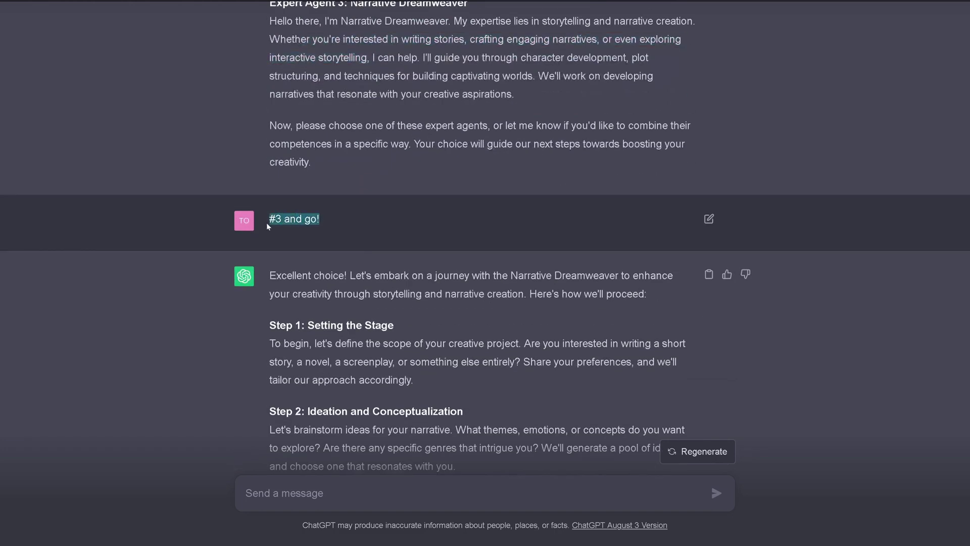
{"action": "scroll", "coordinate": [201, 404], "scroll_direction": "down", "scroll_amount": 4}
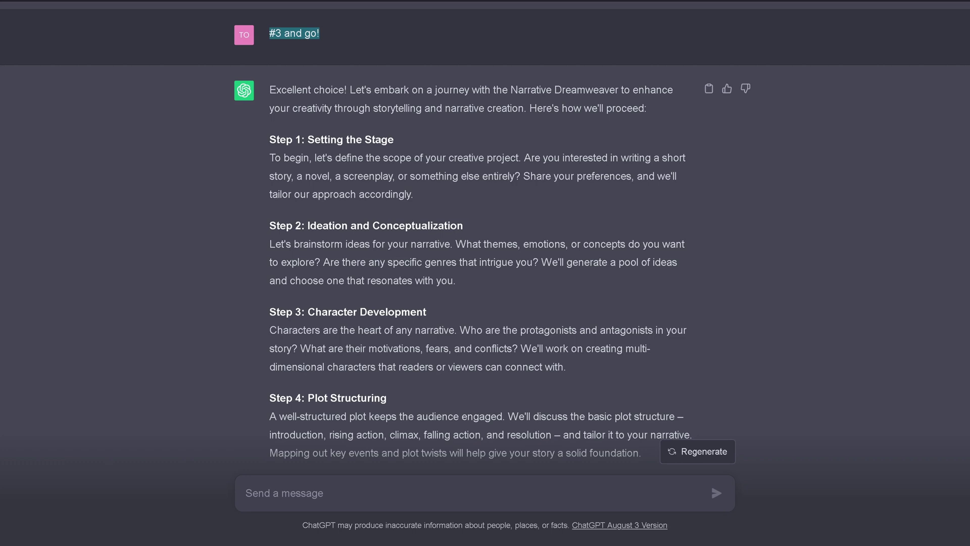
{"action": "left_click_drag", "start_coordinate": [308, 139], "coordinate": [417, 143]}
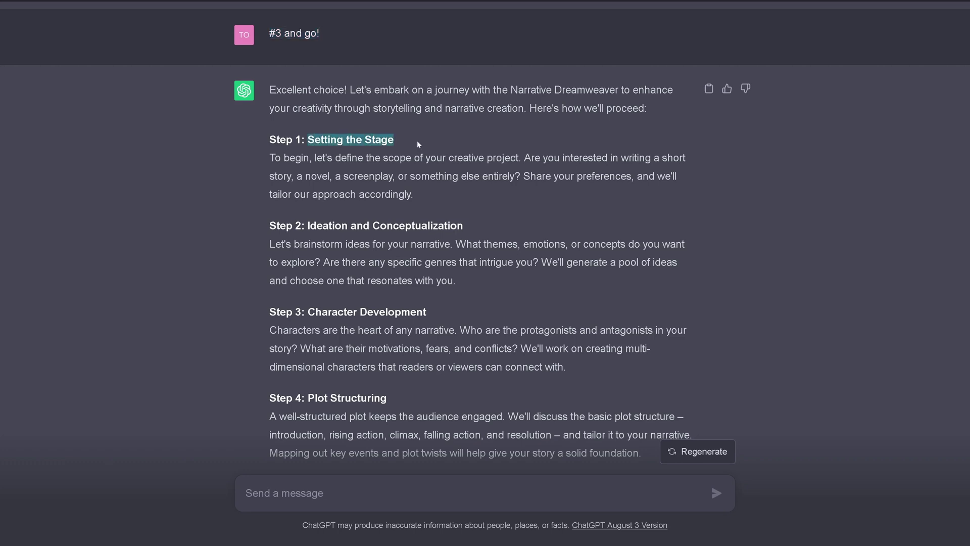
{"action": "left_click_drag", "start_coordinate": [328, 158], "coordinate": [525, 157]}
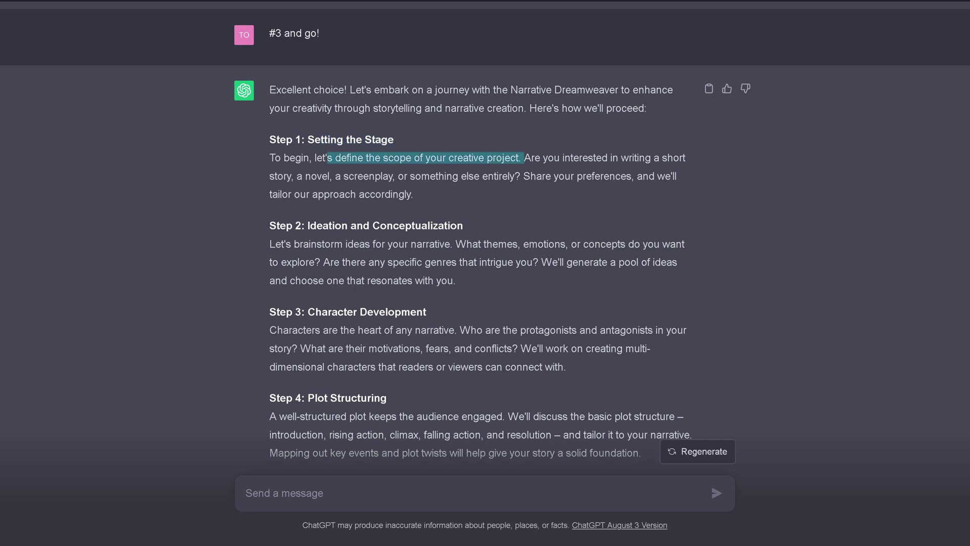
{"action": "left_click_drag", "start_coordinate": [281, 244], "coordinate": [492, 244]}
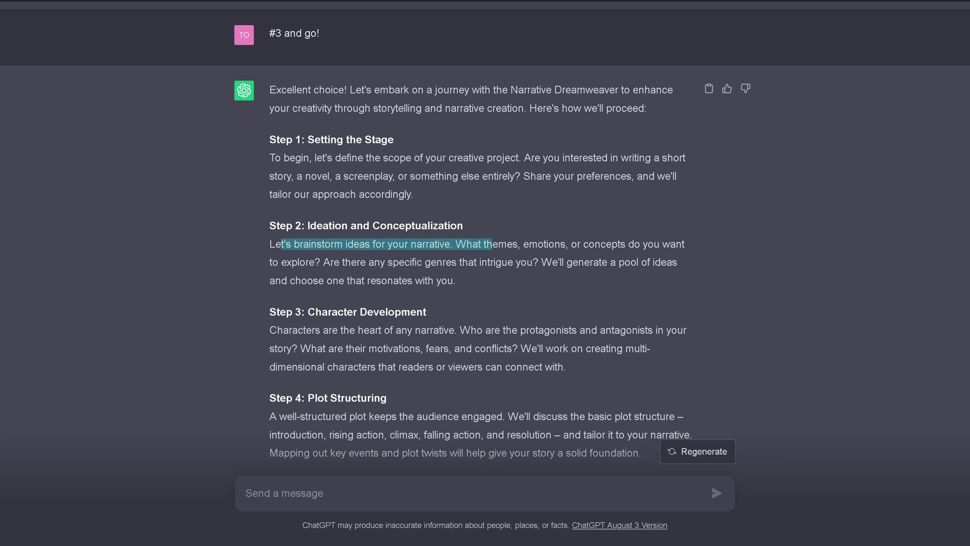
{"action": "scroll", "coordinate": [485, 238], "scroll_direction": "down", "scroll_amount": 2}
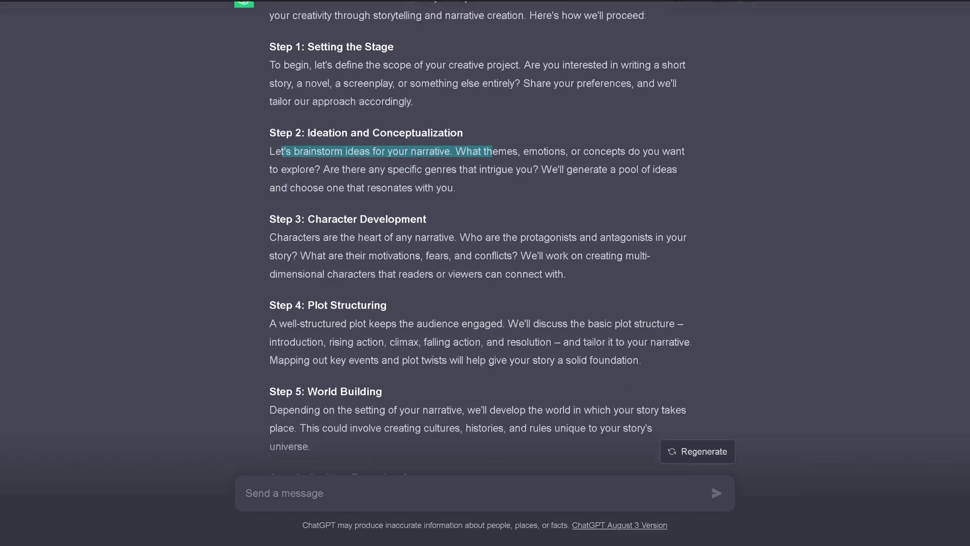
{"action": "left_click_drag", "start_coordinate": [279, 218], "coordinate": [664, 238]}
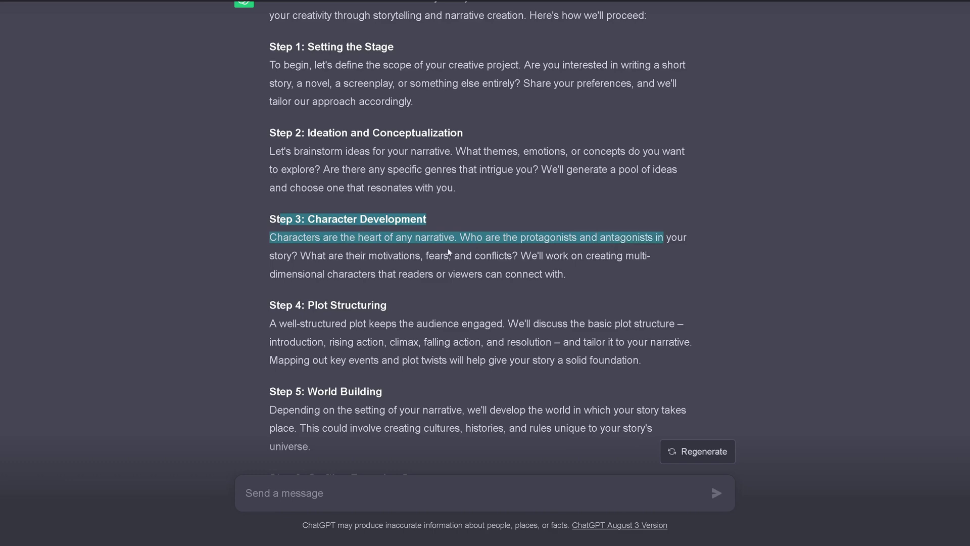
{"action": "left_click_drag", "start_coordinate": [377, 255], "coordinate": [518, 256]}
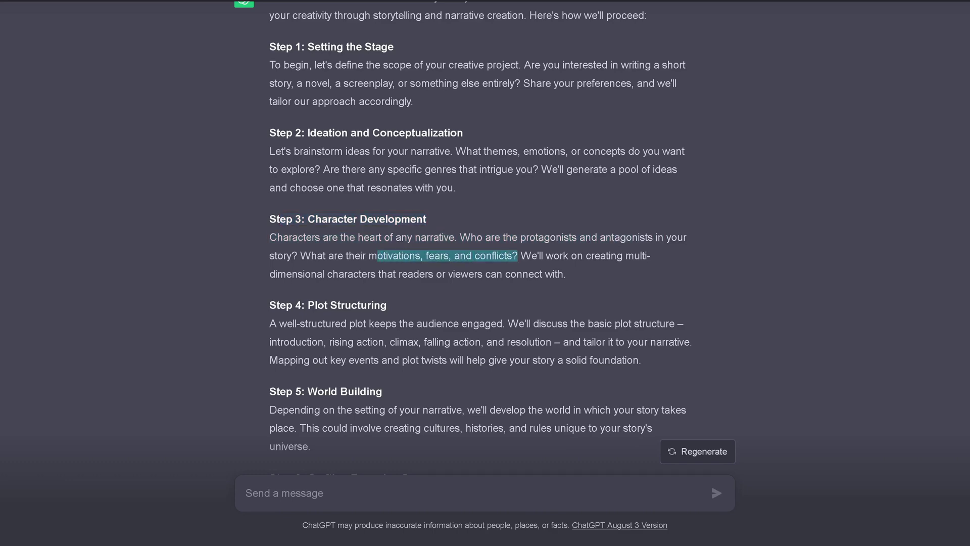
Read Steps 4–8: plot structure, World Building, Crafting Engaging Scenes, and Editing and Refinement.
{"action": "scroll", "coordinate": [458, 287], "scroll_direction": "down", "scroll_amount": 2}
{"action": "left_click_drag", "start_coordinate": [286, 212], "coordinate": [529, 249]}
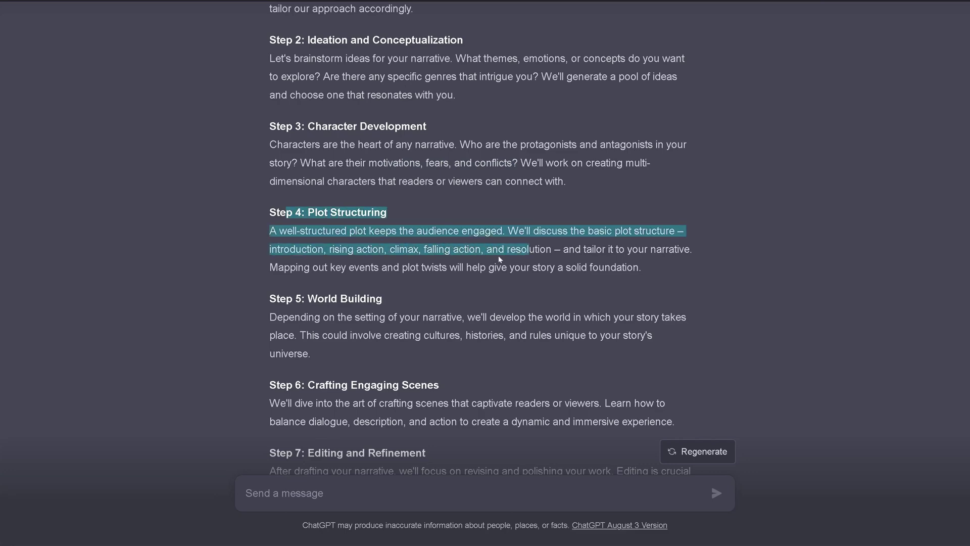
{"action": "scroll", "coordinate": [499, 257], "scroll_direction": "down", "scroll_amount": 2}
{"action": "left_click_drag", "start_coordinate": [317, 206], "coordinate": [521, 242]}
{"action": "scroll", "coordinate": [521, 242], "scroll_direction": "down", "scroll_amount": 2}
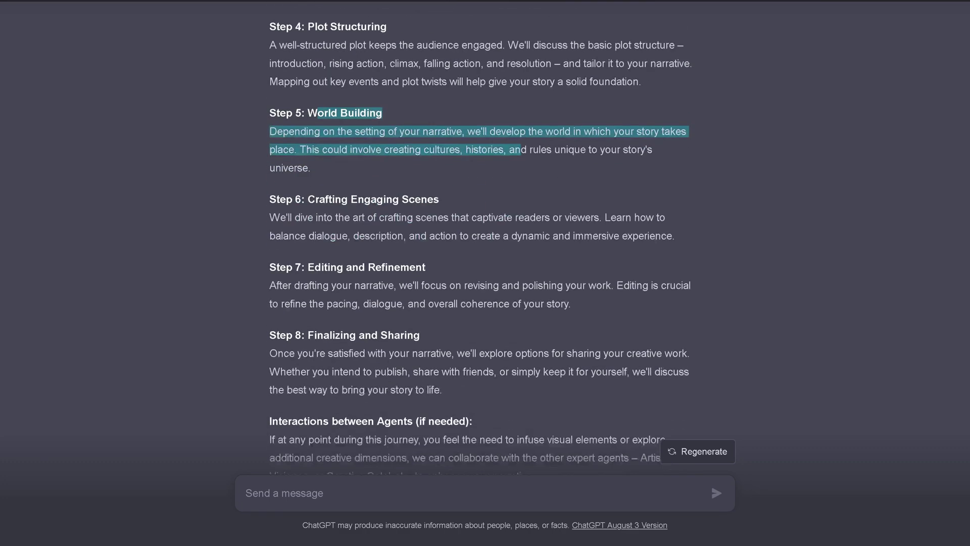
{"action": "left_click_drag", "start_coordinate": [308, 200], "coordinate": [611, 218]}
{"action": "left_click_drag", "start_coordinate": [300, 236], "coordinate": [564, 236]}
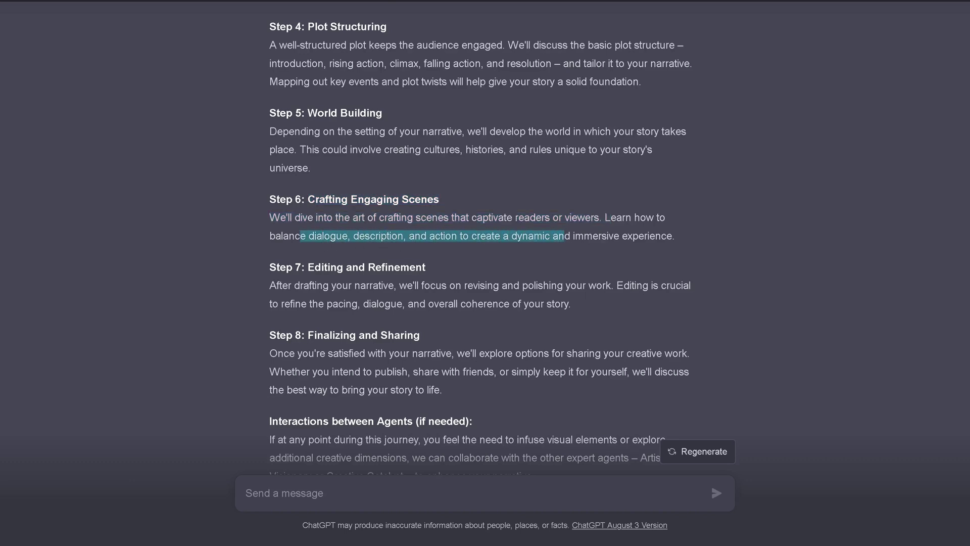
{"action": "left_click_drag", "start_coordinate": [322, 267], "coordinate": [388, 286]}
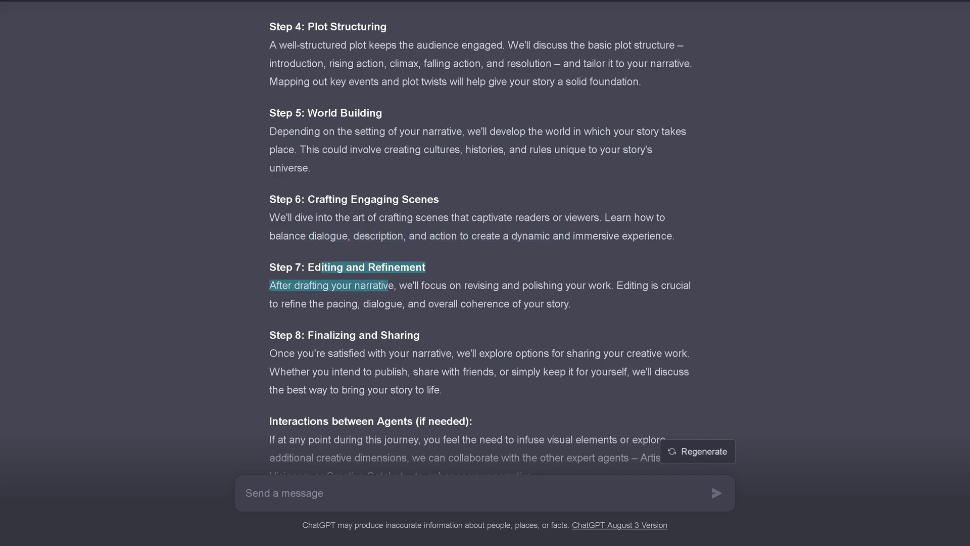
{"action": "scroll", "coordinate": [388, 290], "scroll_direction": "down", "scroll_amount": 2}
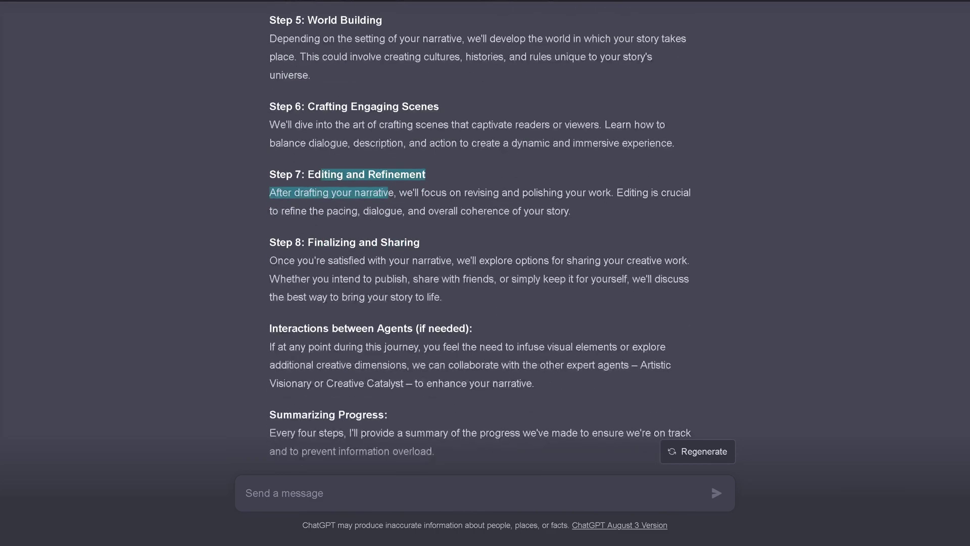
{"action": "left_click_drag", "start_coordinate": [349, 242], "coordinate": [452, 287]}
Read the notes on how the agents interact and collaborate.
{"action": "scroll", "coordinate": [453, 287], "scroll_direction": "down", "scroll_amount": 2}
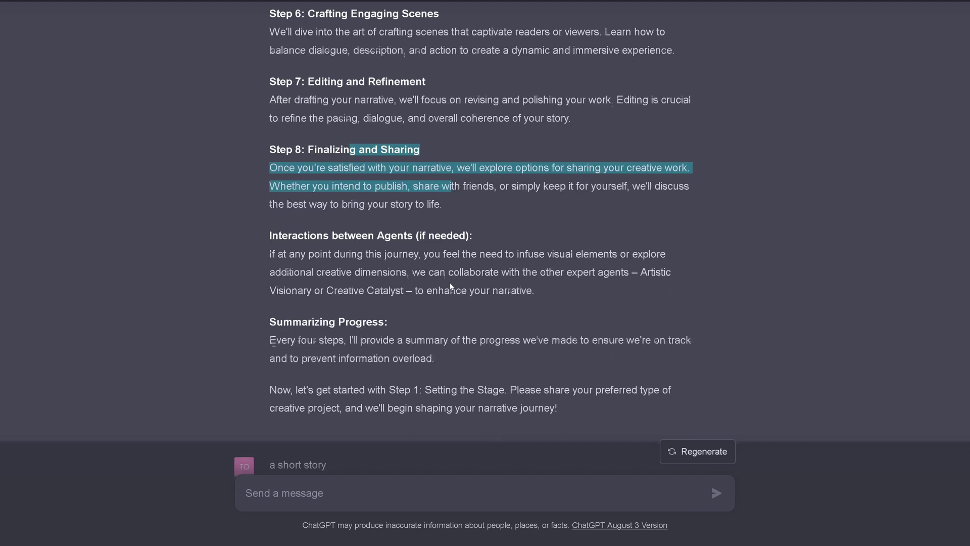
{"action": "left_click_drag", "start_coordinate": [310, 235], "coordinate": [409, 254]}
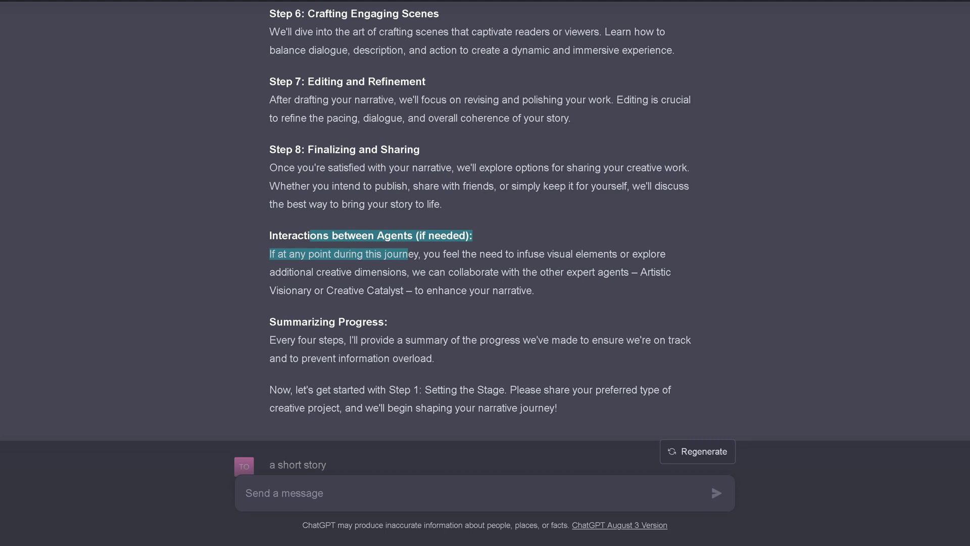
{"action": "left_click", "coordinate": [389, 266]}
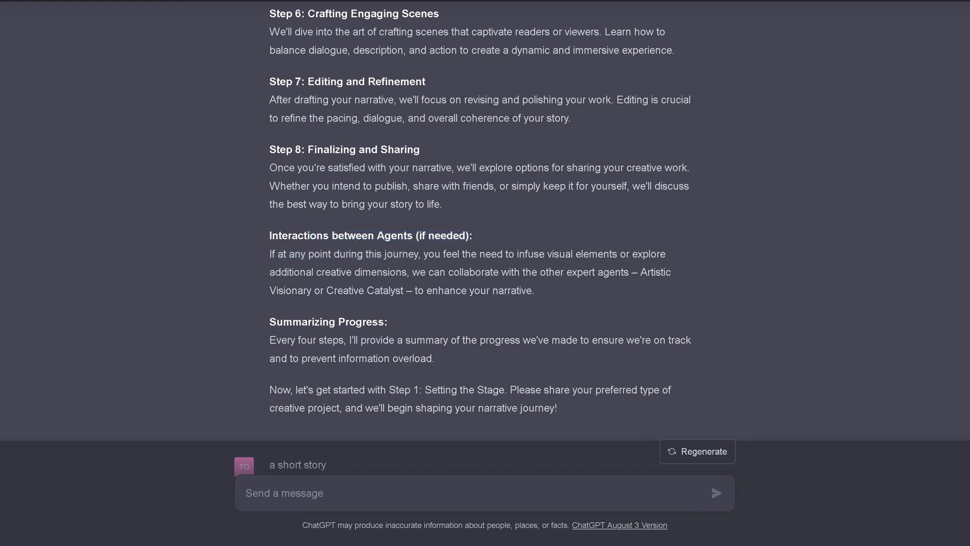
{"action": "left_click_drag", "start_coordinate": [363, 254], "coordinate": [538, 290]}
{"action": "left_click", "coordinate": [566, 280]}
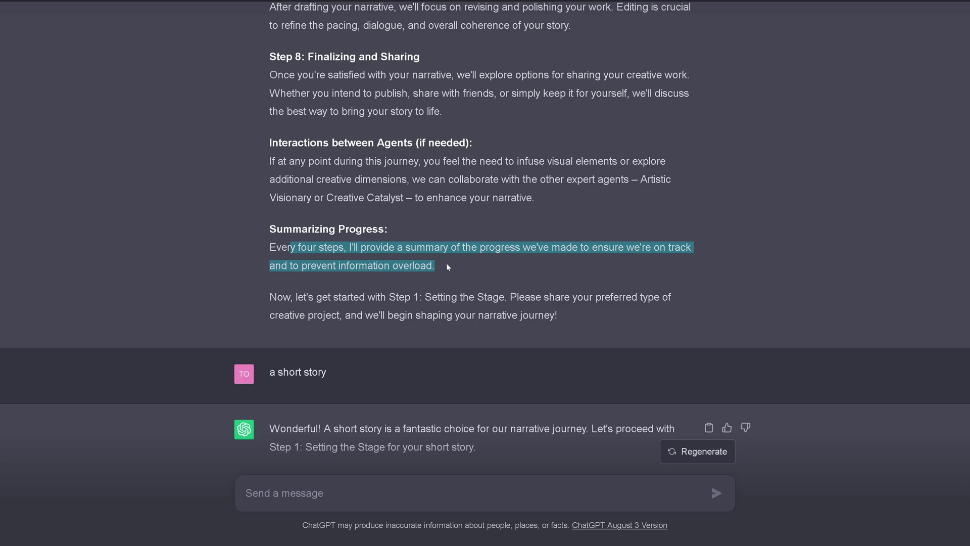
Review the invitation to begin Step 1 and its scope-defining questions.
{"action": "scroll", "coordinate": [446, 267], "scroll_direction": "down", "scroll_amount": 4}
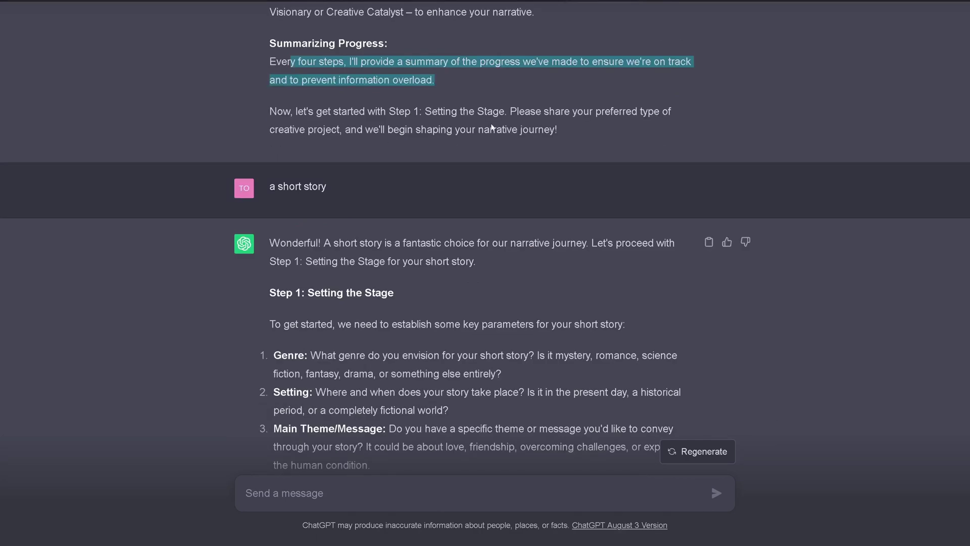
{"action": "left_click_drag", "start_coordinate": [297, 112], "coordinate": [574, 145]}
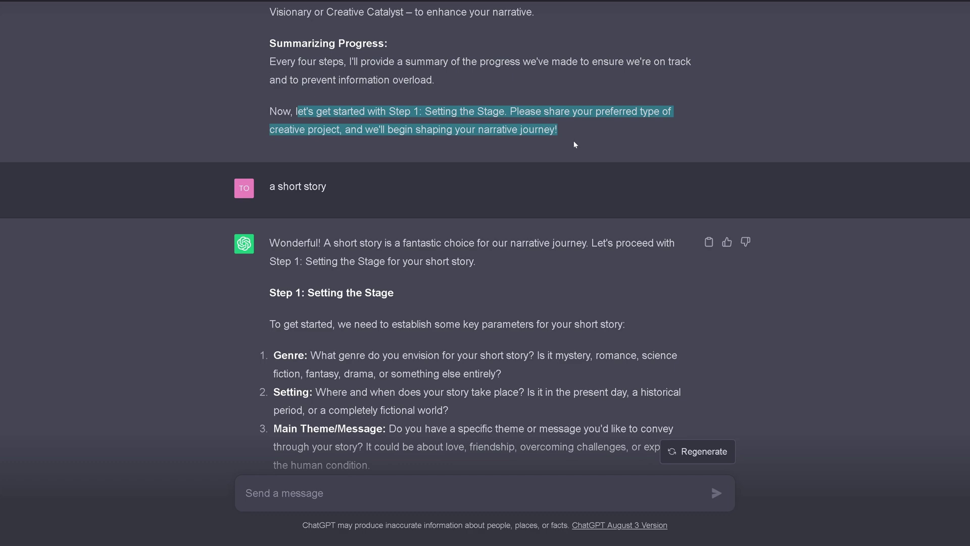
{"action": "scroll", "coordinate": [494, 165], "scroll_direction": "up", "scroll_amount": 15}
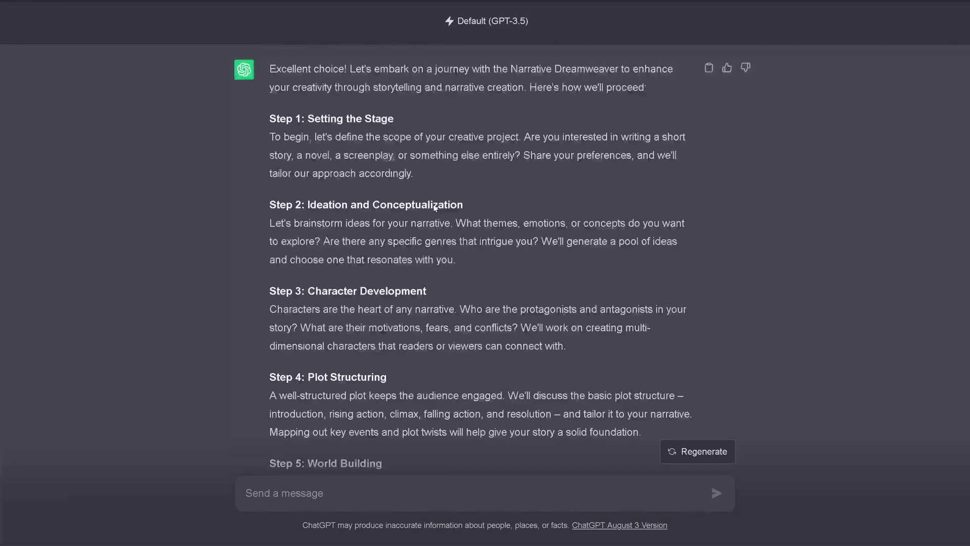
{"action": "scroll", "coordinate": [435, 208], "scroll_direction": "up", "scroll_amount": 1}
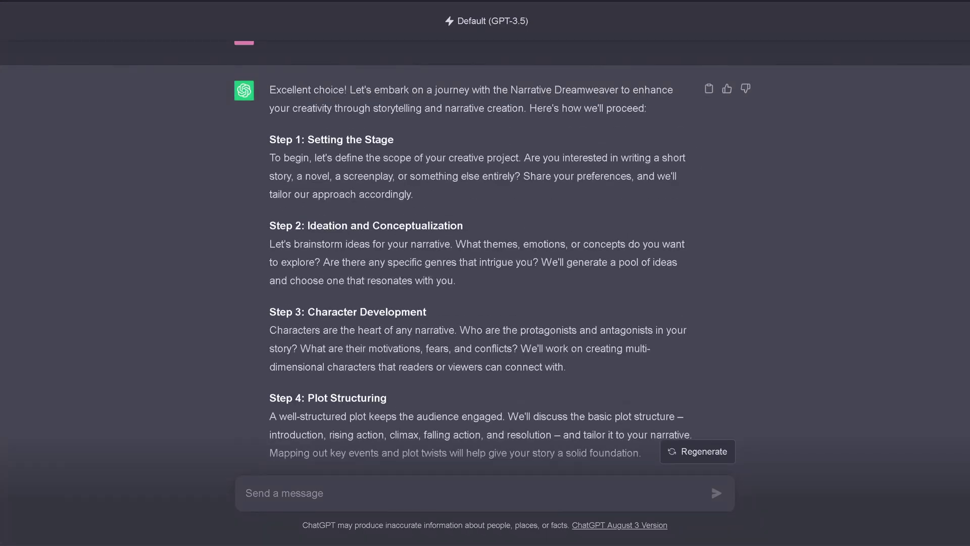
{"action": "left_click_drag", "start_coordinate": [327, 157], "coordinate": [535, 187]}
{"action": "scroll", "coordinate": [532, 189], "scroll_direction": "down", "scroll_amount": 9}
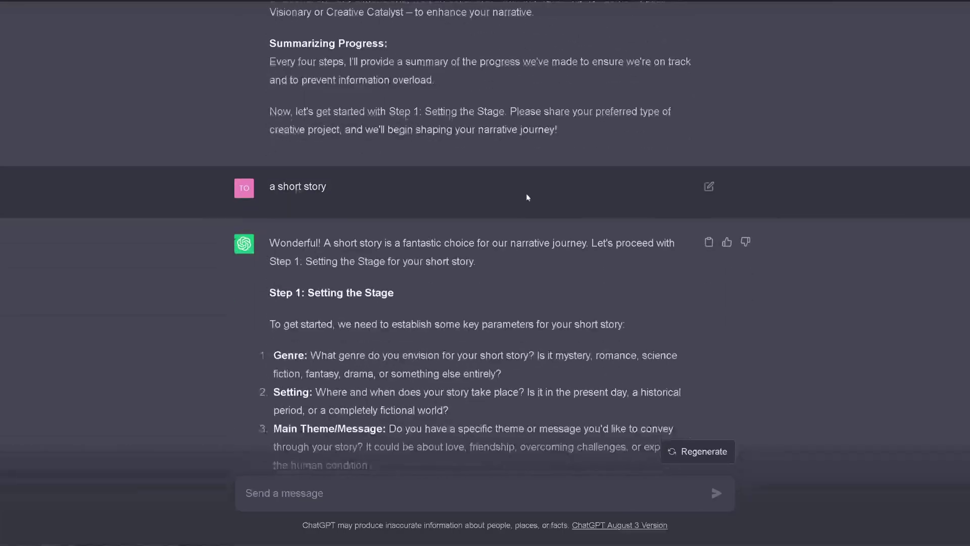
{"action": "scroll", "coordinate": [526, 195], "scroll_direction": "down", "scroll_amount": 2}
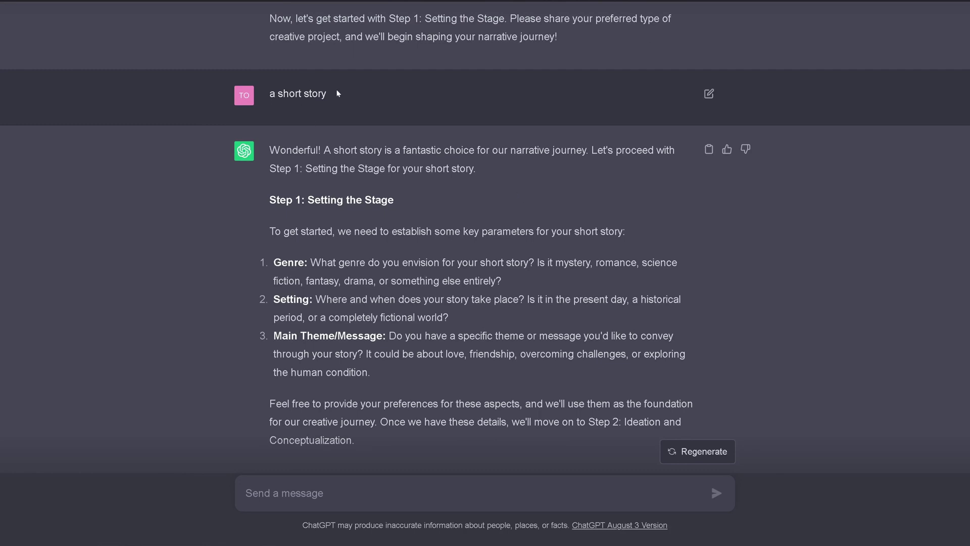
Review the Step 1: Setting the Stage questions on genre, setting and main theme.
{"action": "left_click_drag", "start_coordinate": [337, 93], "coordinate": [270, 96]}
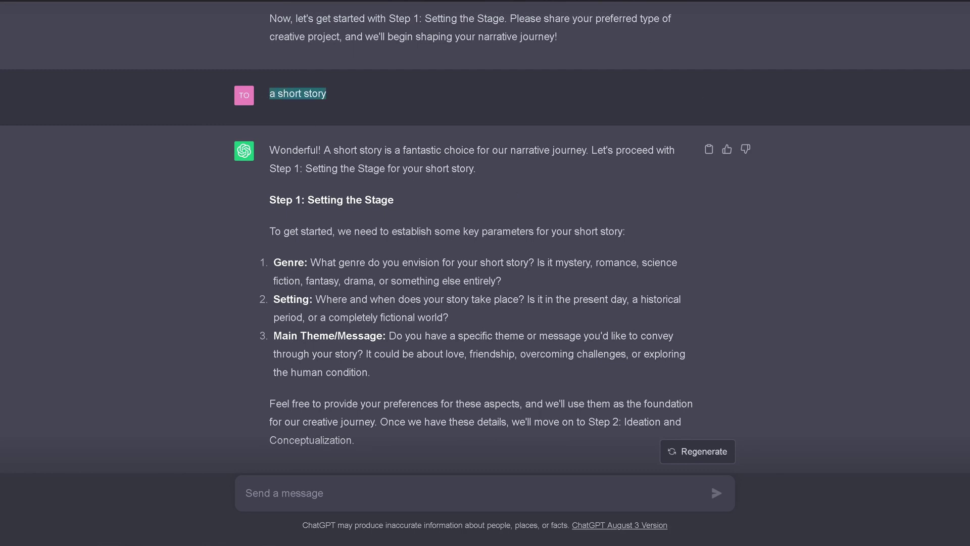
{"action": "left_click_drag", "start_coordinate": [322, 150], "coordinate": [265, 151]}
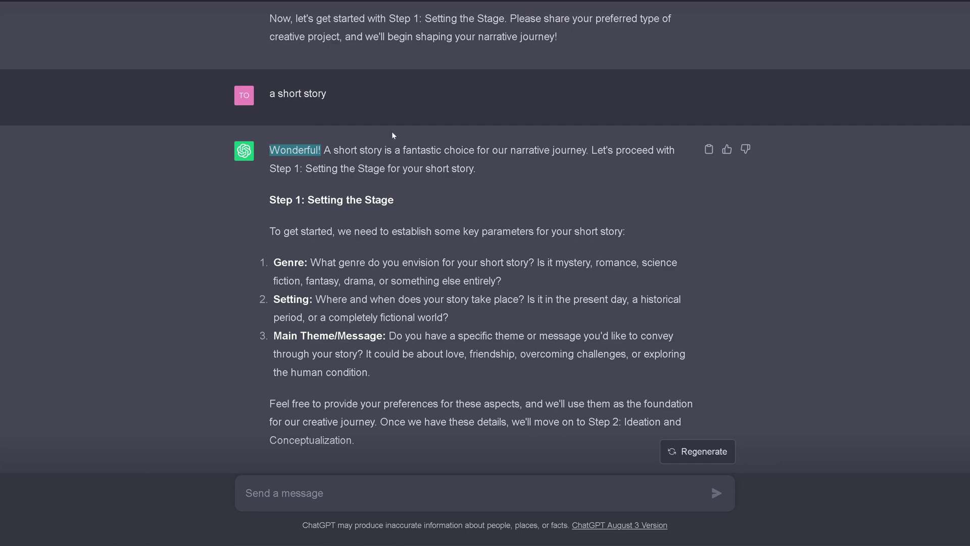
{"action": "left_click_drag", "start_coordinate": [344, 151], "coordinate": [592, 165]}
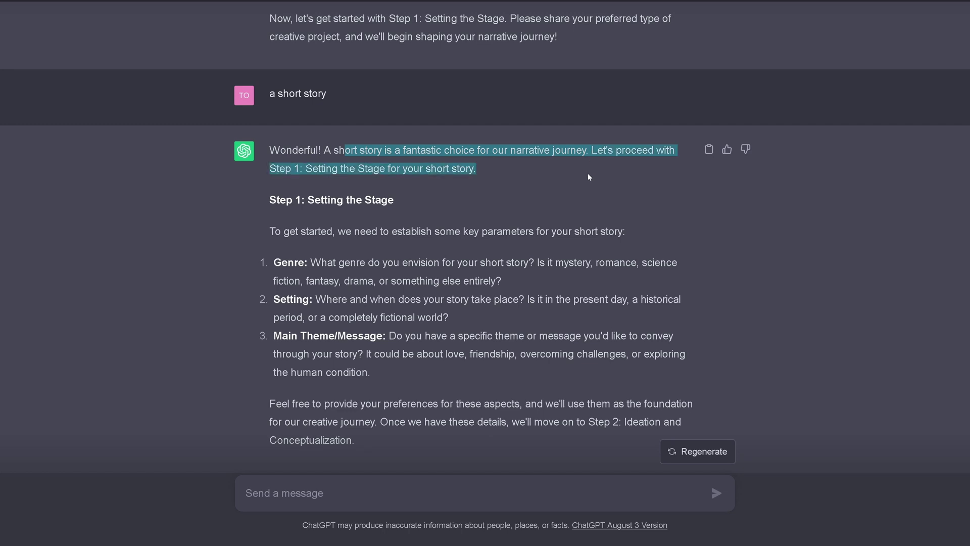
{"action": "left_click_drag", "start_coordinate": [588, 177], "coordinate": [568, 202]}
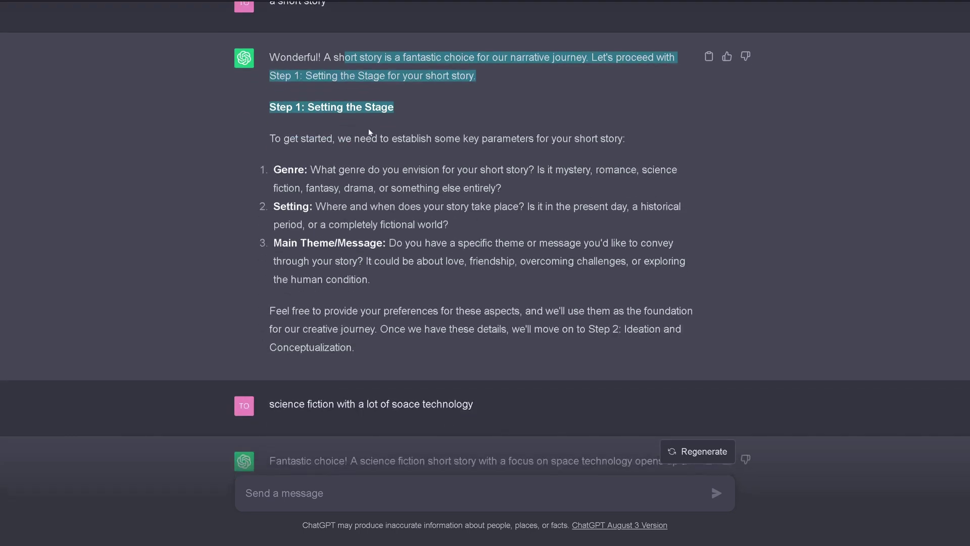
{"action": "left_click_drag", "start_coordinate": [305, 170], "coordinate": [515, 196]}
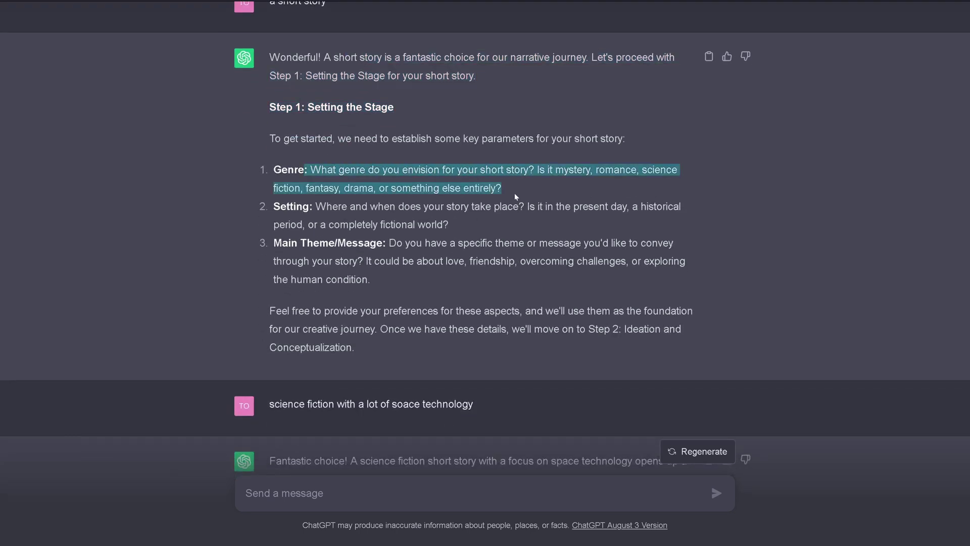
{"action": "left_click_drag", "start_coordinate": [309, 207], "coordinate": [525, 207]}
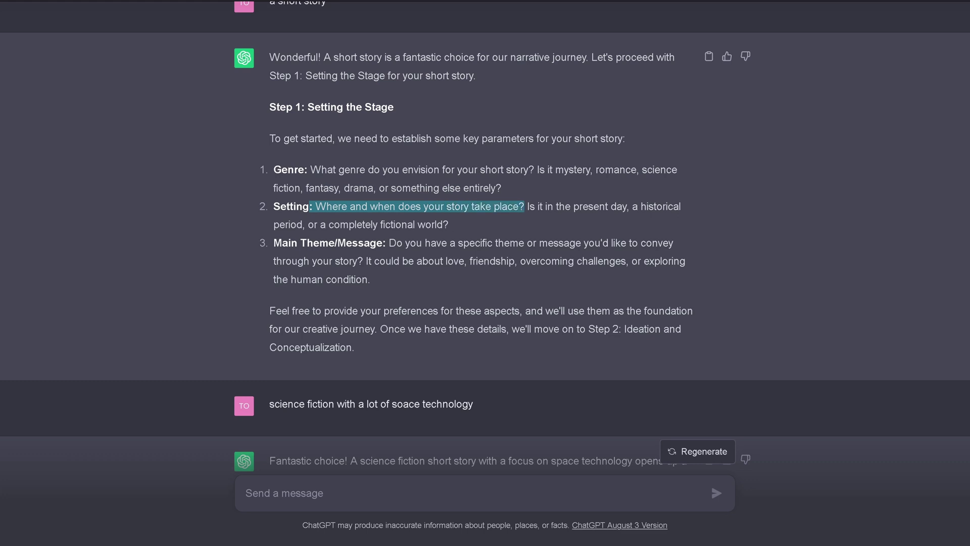
{"action": "left_click_drag", "start_coordinate": [319, 244], "coordinate": [598, 261]}
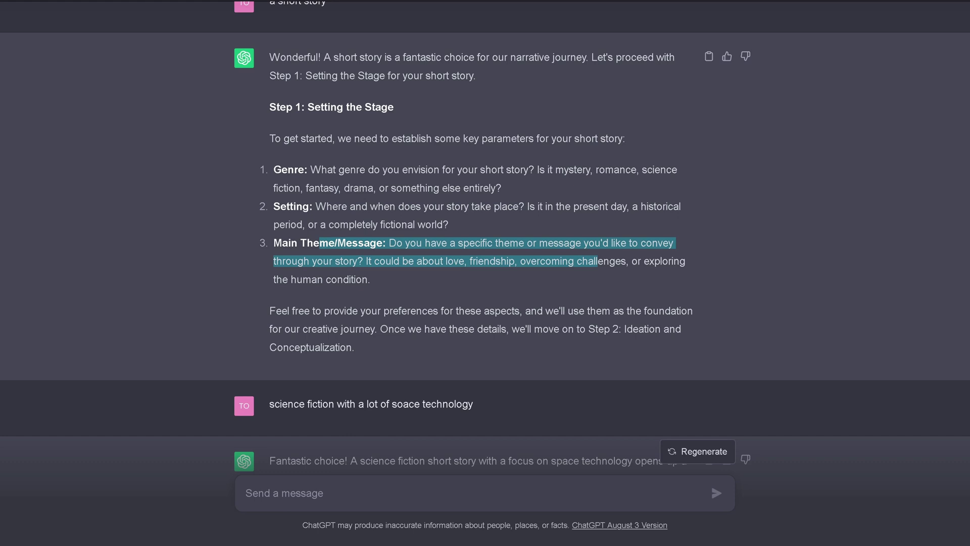
Note the upcoming Step 2: Ideation and the sent science fiction request.
{"action": "scroll", "coordinate": [318, 249], "scroll_direction": "down", "scroll_amount": 2}
{"action": "left_click_drag", "start_coordinate": [321, 218], "coordinate": [644, 236]}
{"action": "left_click", "coordinate": [562, 263]}
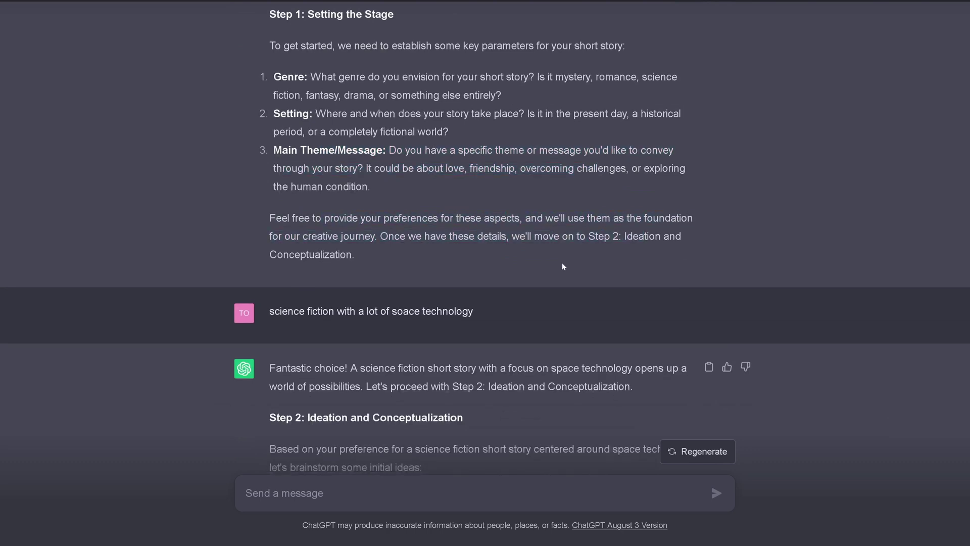
{"action": "left_click_drag", "start_coordinate": [575, 236], "coordinate": [736, 240]}
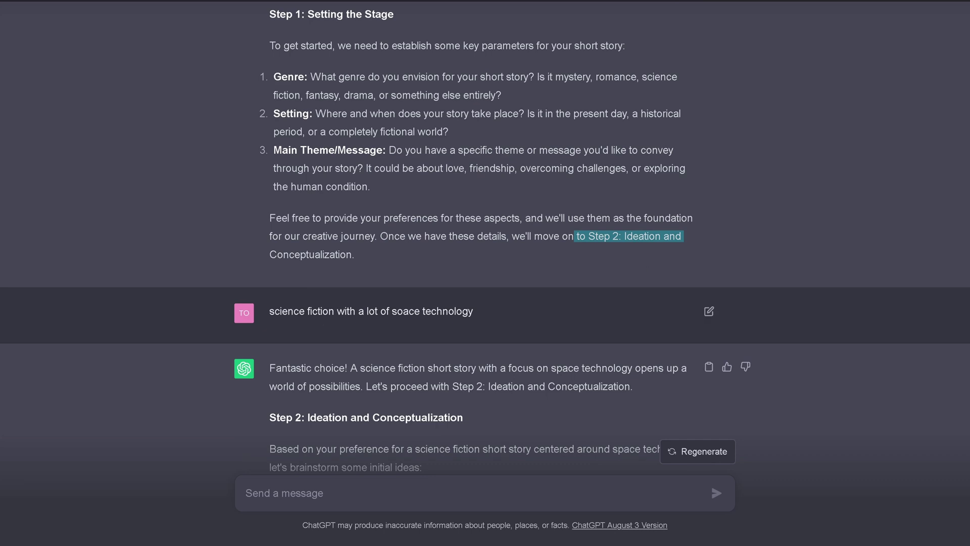
{"action": "left_click", "coordinate": [278, 307]}
{"action": "left_click_drag", "start_coordinate": [275, 311], "coordinate": [480, 302]}
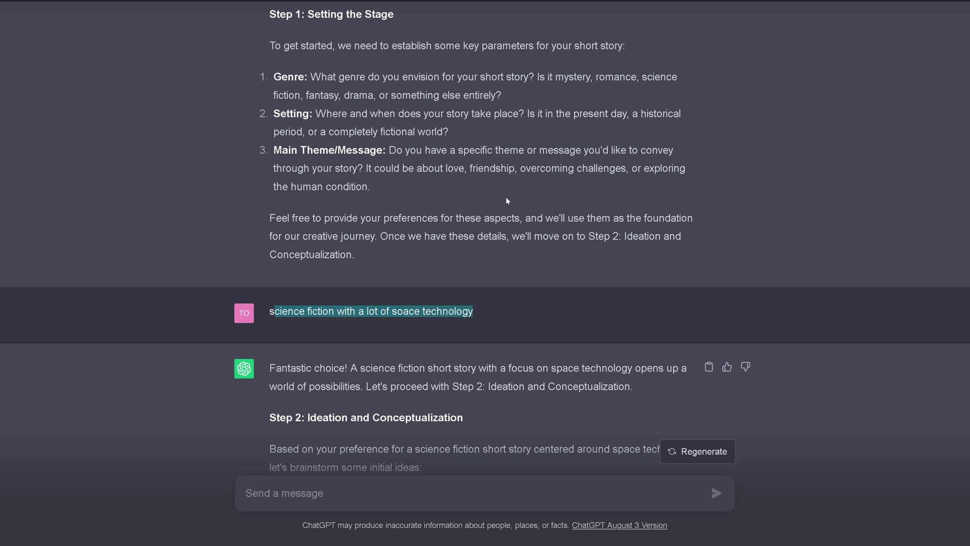
Read the reply acknowledging science fiction with a lot of space technology.
{"action": "scroll", "coordinate": [507, 201], "scroll_direction": "down", "scroll_amount": 4}
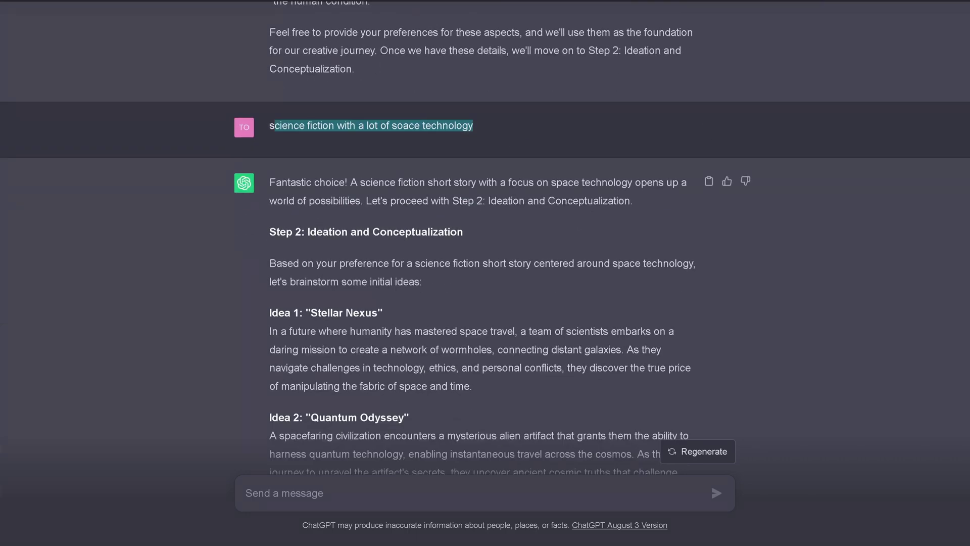
{"action": "left_click_drag", "start_coordinate": [270, 183], "coordinate": [635, 182]}
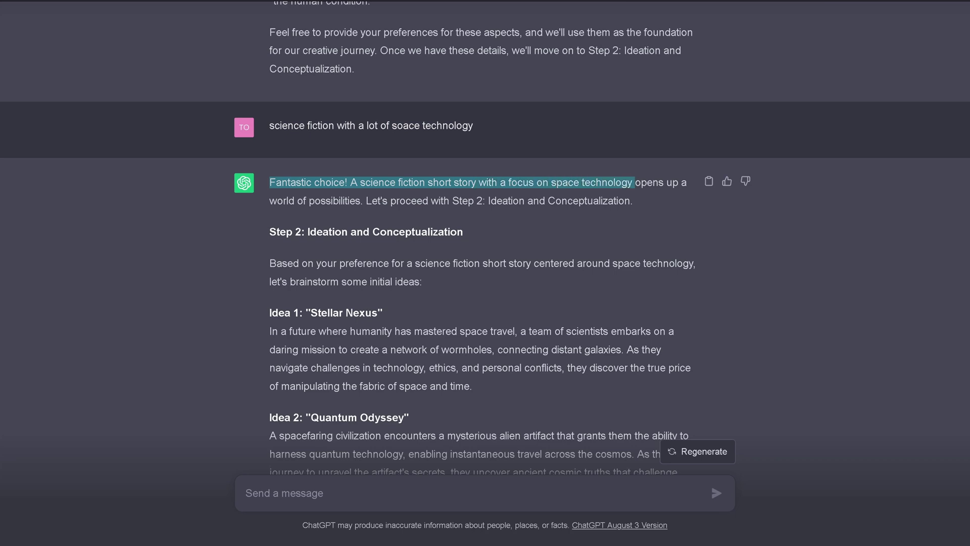
{"action": "left_click_drag", "start_coordinate": [390, 125], "coordinate": [477, 134]}
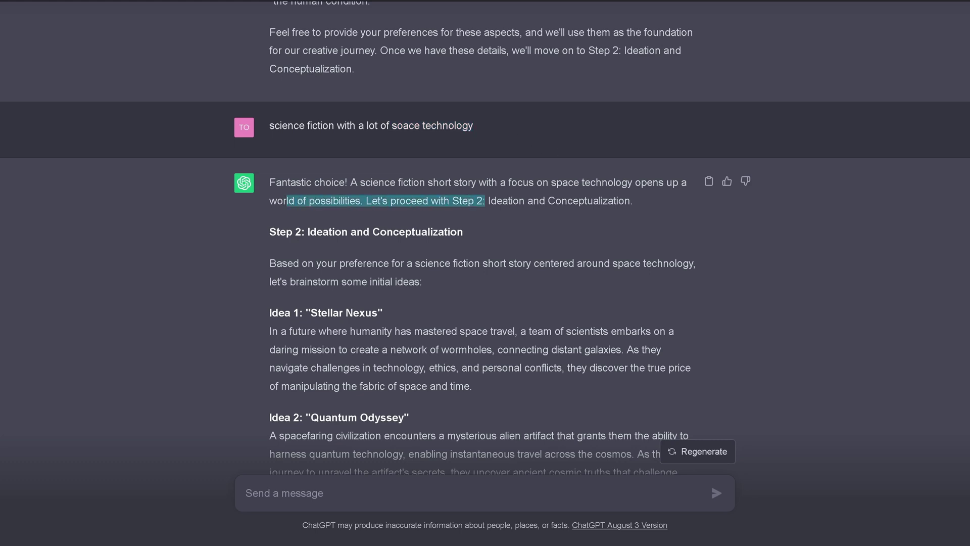
{"action": "left_click_drag", "start_coordinate": [485, 201], "coordinate": [686, 202]}
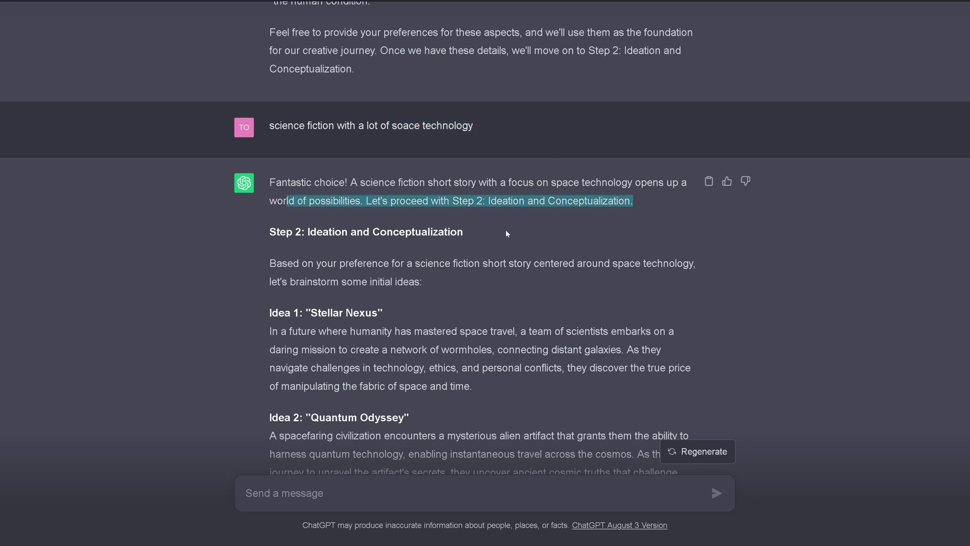
{"action": "scroll", "coordinate": [453, 250], "scroll_direction": "up", "scroll_amount": 20}
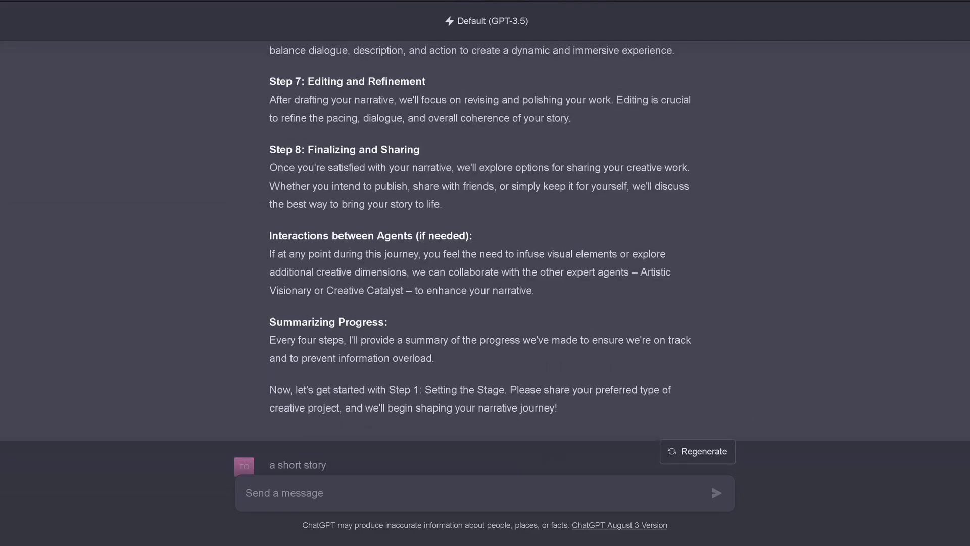
{"action": "scroll", "coordinate": [480, 257], "scroll_direction": "up", "scroll_amount": 2}
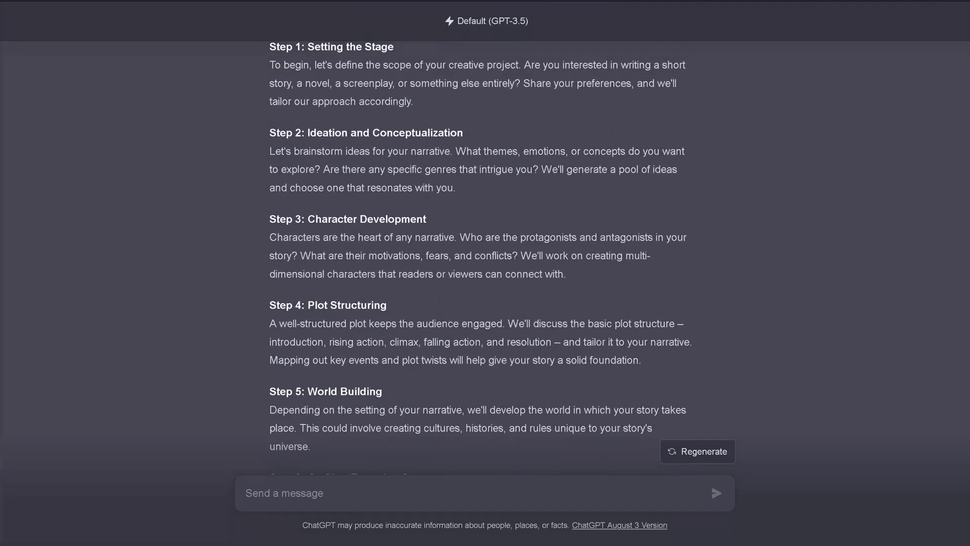
{"action": "left_click_drag", "start_coordinate": [302, 132], "coordinate": [456, 188]}
{"action": "scroll", "coordinate": [485, 253], "scroll_direction": "down", "scroll_amount": 20}
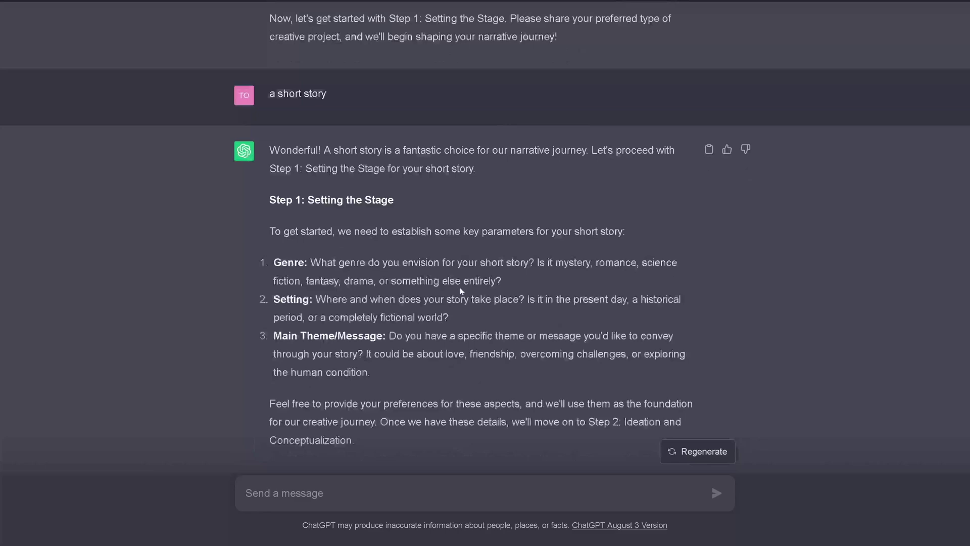
{"action": "scroll", "coordinate": [404, 217], "scroll_direction": "down", "scroll_amount": 11}
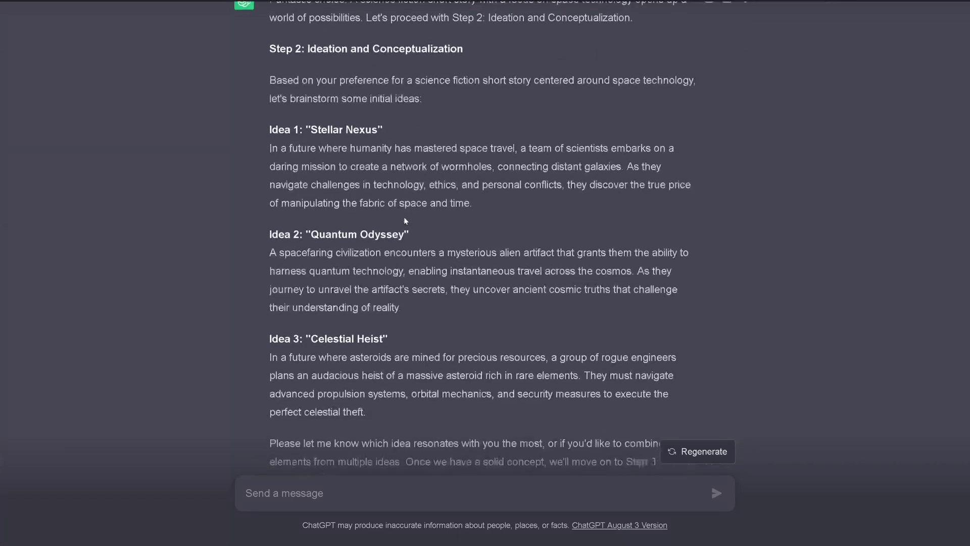
Review the brainstormed ideas, including Stellar Nexus and Quantum Odyssey.
{"action": "left_click_drag", "start_coordinate": [314, 77], "coordinate": [409, 96]}
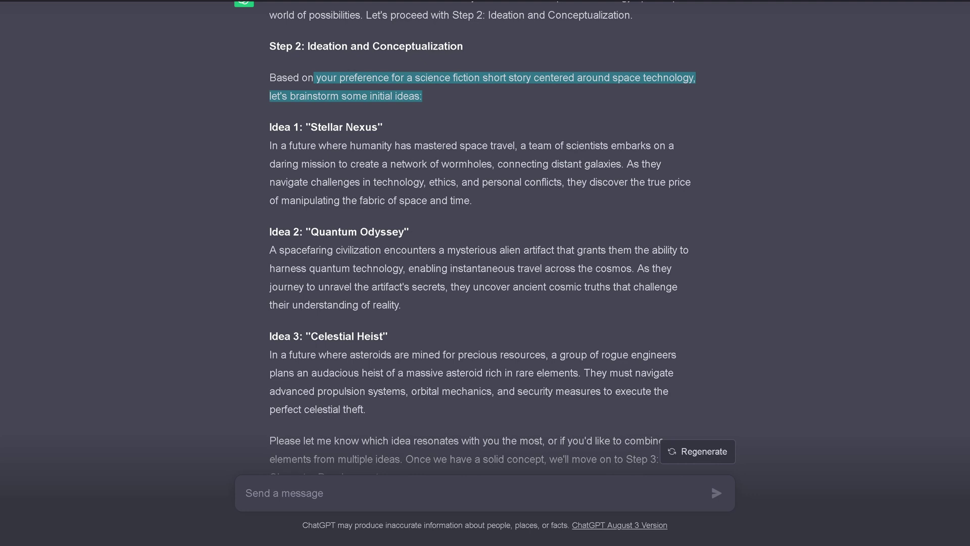
{"action": "left_click_drag", "start_coordinate": [386, 132], "coordinate": [269, 15]}
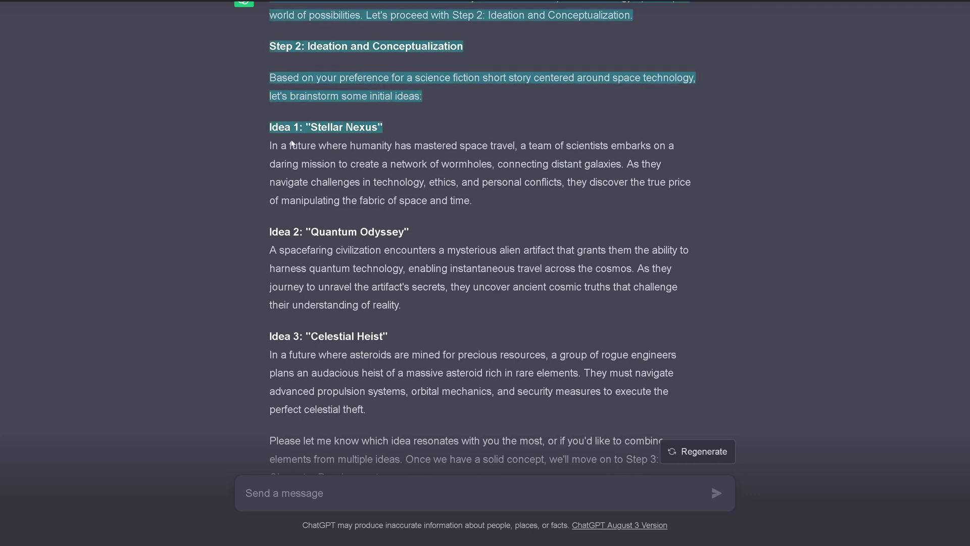
{"action": "left_click", "coordinate": [270, 15]}
{"action": "left_click_drag", "start_coordinate": [341, 145], "coordinate": [428, 182]}
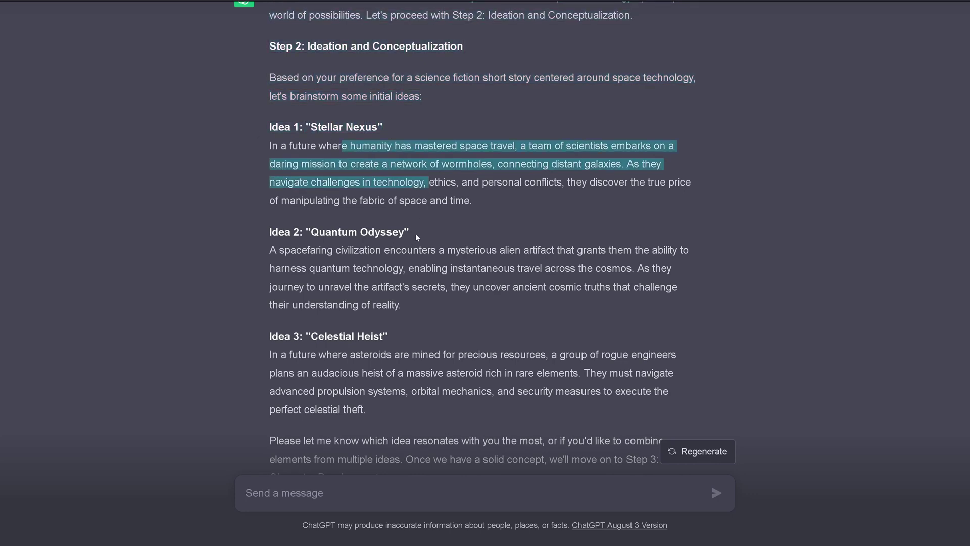
{"action": "left_click_drag", "start_coordinate": [416, 234], "coordinate": [270, 233]}
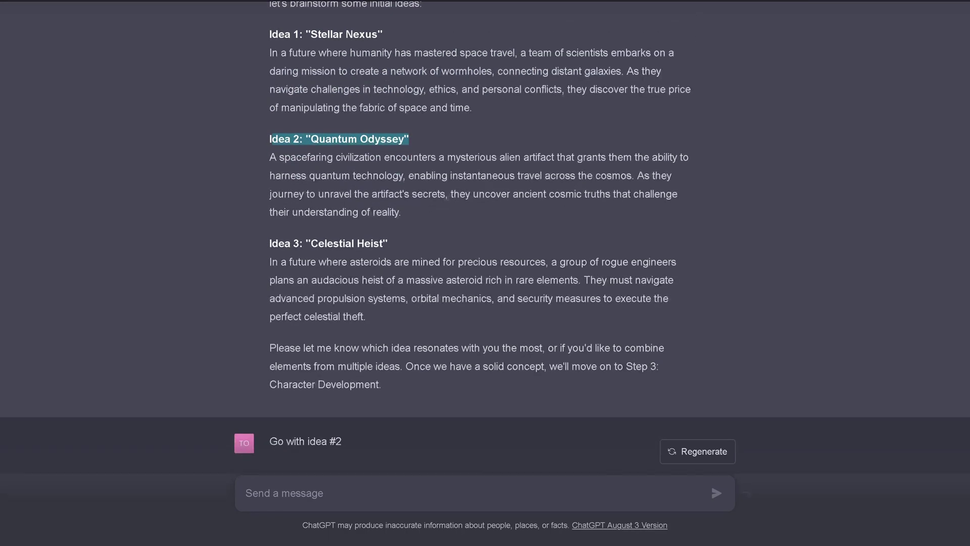
Compare the Quantum Odyssey and Celestial Heist ideas and check the sent 'Go with idea #2'.
{"action": "left_click_drag", "start_coordinate": [341, 157], "coordinate": [617, 209]}
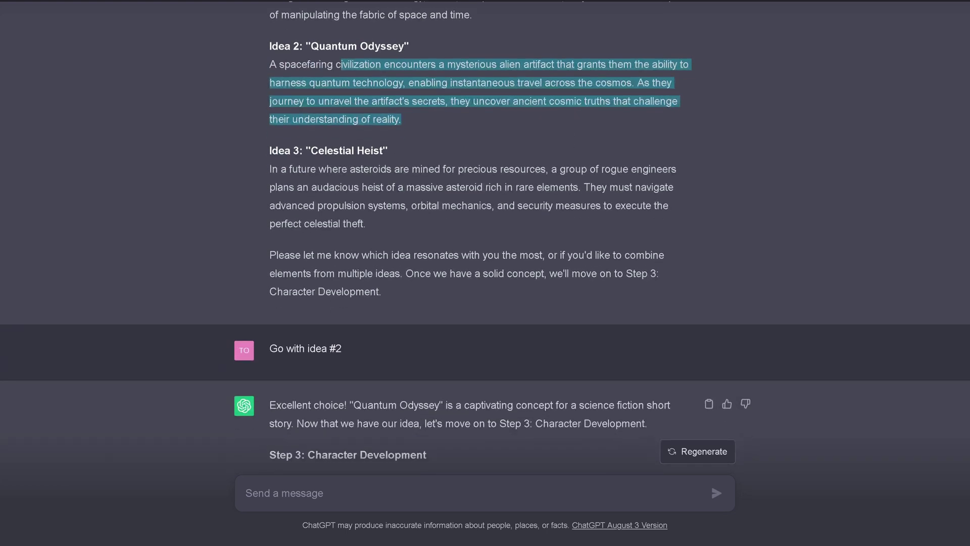
{"action": "left_click_drag", "start_coordinate": [310, 169], "coordinate": [403, 225]}
{"action": "left_click_drag", "start_coordinate": [349, 353], "coordinate": [297, 360]}
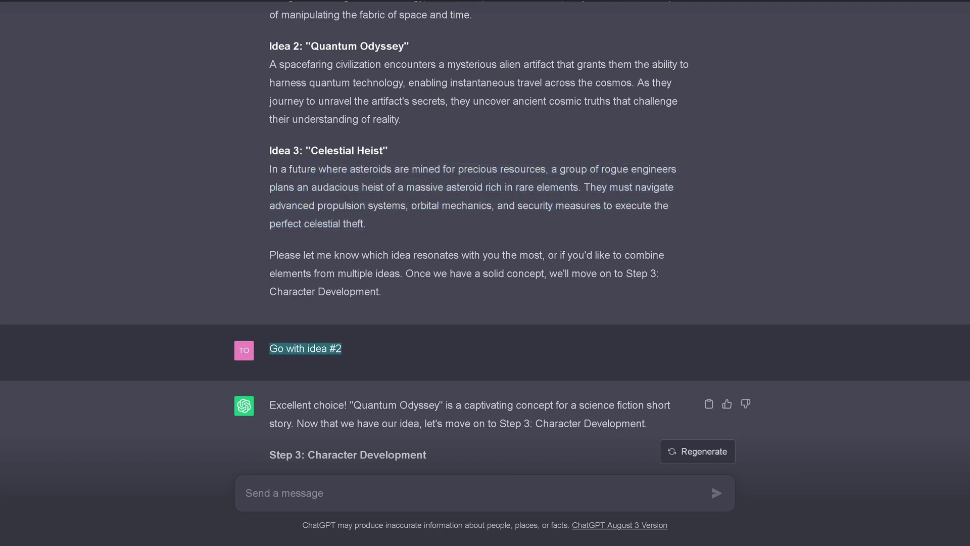
Read the Step 3: Character Development reply and its first two Quantum Odyssey characters.
{"action": "scroll", "coordinate": [457, 210], "scroll_direction": "down", "scroll_amount": 5}
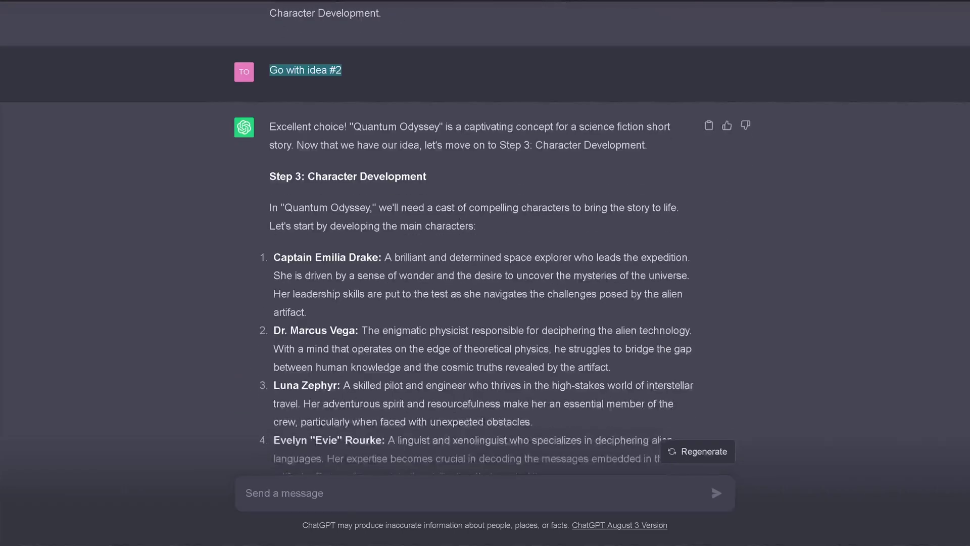
{"action": "left_click_drag", "start_coordinate": [276, 126], "coordinate": [665, 150]}
{"action": "scroll", "coordinate": [541, 195], "scroll_direction": "down", "scroll_amount": 2}
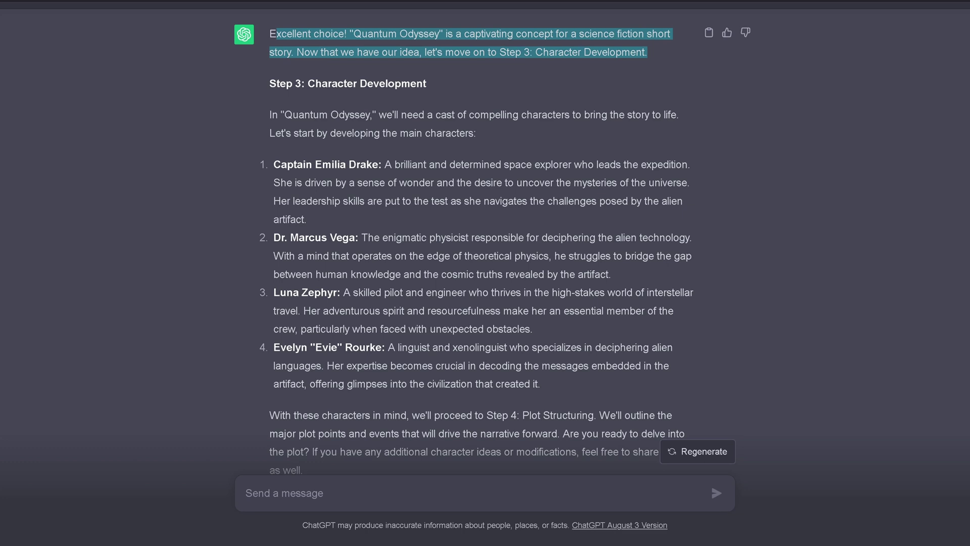
{"action": "left_click_drag", "start_coordinate": [293, 84], "coordinate": [441, 84]}
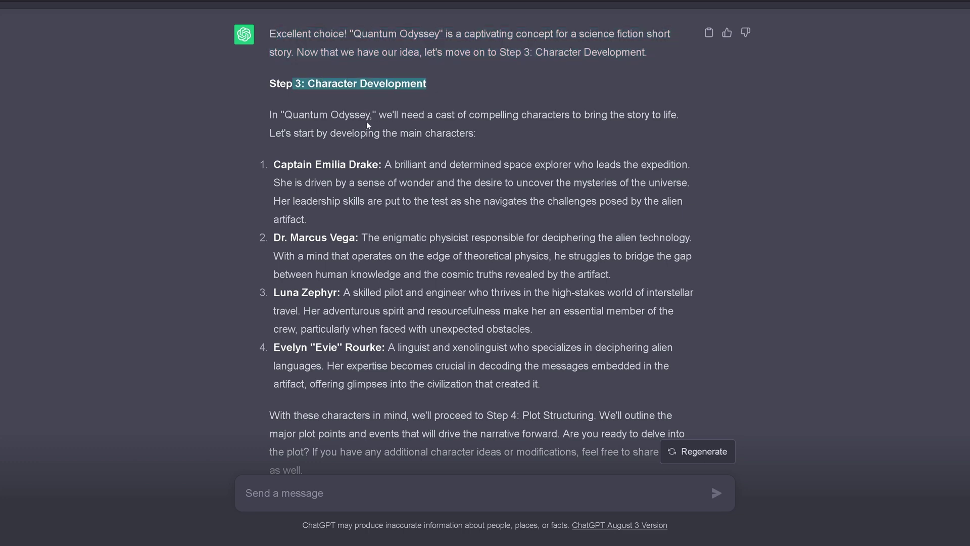
{"action": "left_click_drag", "start_coordinate": [399, 116], "coordinate": [570, 119]}
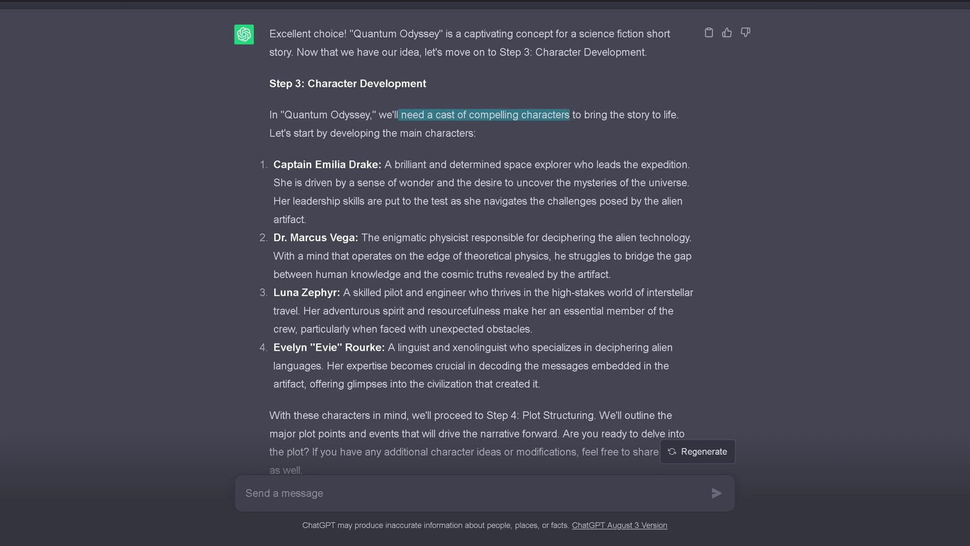
{"action": "left_click_drag", "start_coordinate": [570, 119], "coordinate": [642, 128]}
{"action": "left_click_drag", "start_coordinate": [523, 144], "coordinate": [498, 133]}
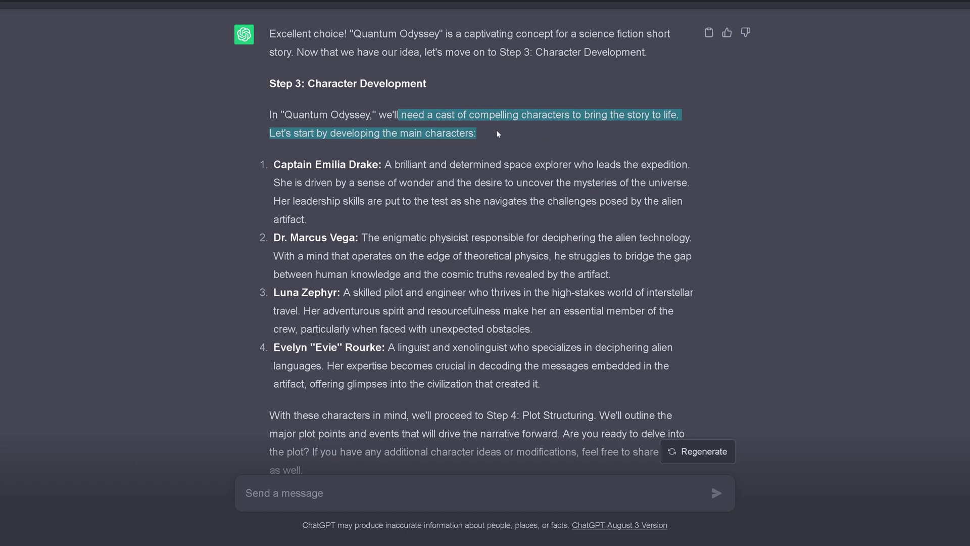
{"action": "left_click_drag", "start_coordinate": [287, 165], "coordinate": [699, 167]}
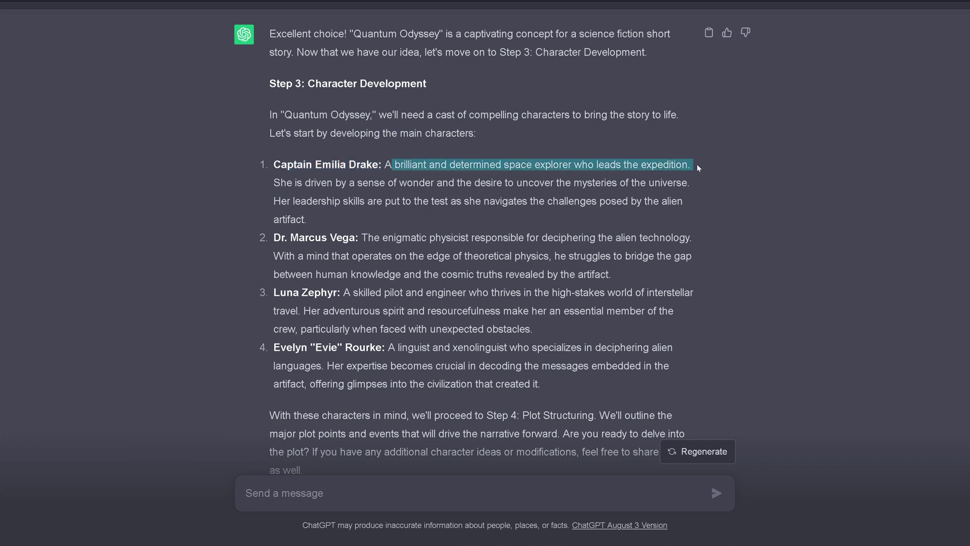
{"action": "left_click_drag", "start_coordinate": [295, 183], "coordinate": [717, 211]}
{"action": "left_click_drag", "start_coordinate": [305, 237], "coordinate": [720, 238]}
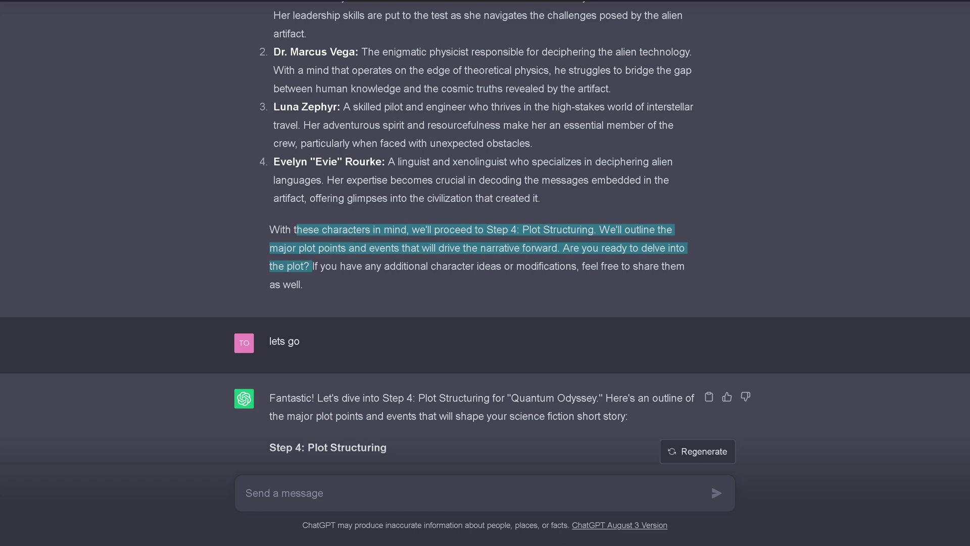
{"action": "scroll", "coordinate": [323, 227], "scroll_direction": "down", "scroll_amount": 4}
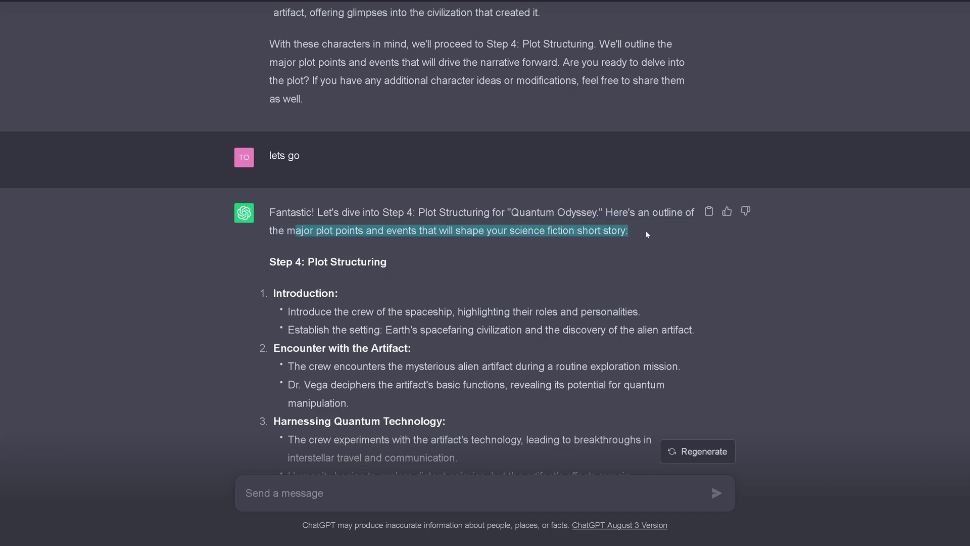
{"action": "scroll", "coordinate": [628, 260], "scroll_direction": "down", "scroll_amount": 4}
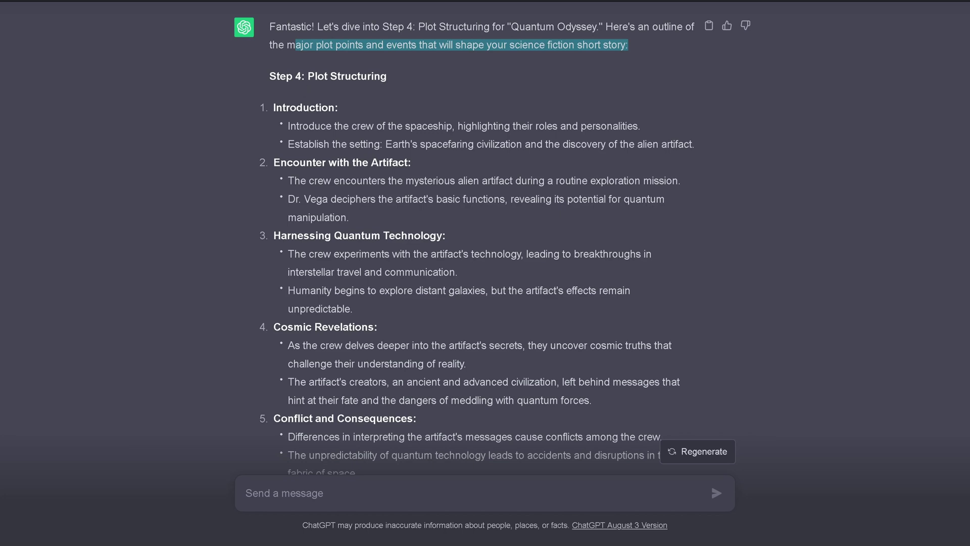
{"action": "left_click_drag", "start_coordinate": [282, 107], "coordinate": [458, 127]}
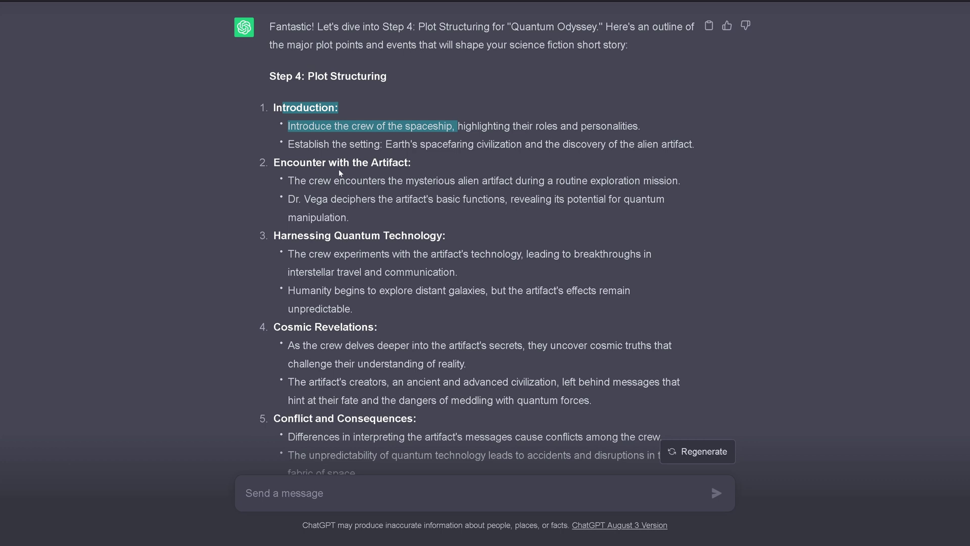
{"action": "left_click_drag", "start_coordinate": [300, 162], "coordinate": [547, 182]}
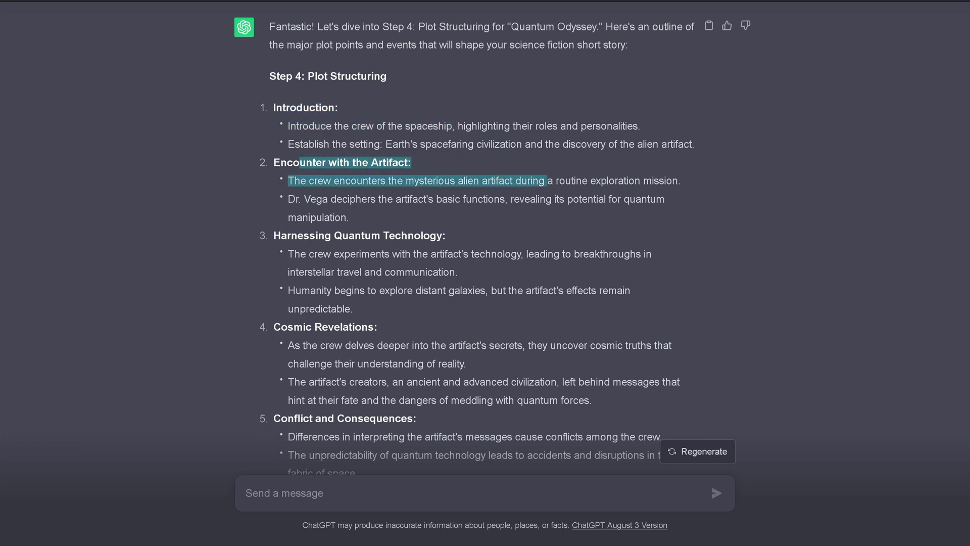
{"action": "left_click_drag", "start_coordinate": [291, 235], "coordinate": [449, 272]}
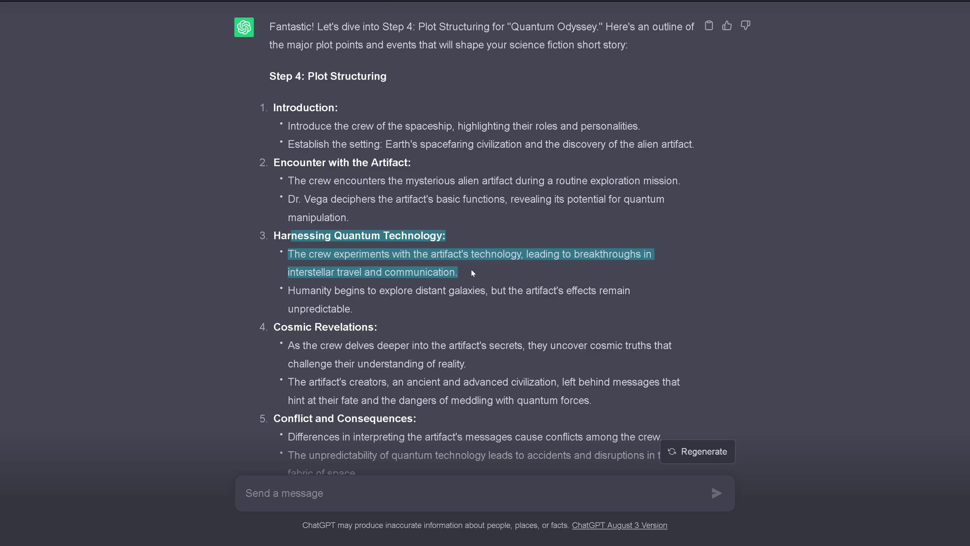
Read the Cosmic Revelations plot point of the Step 4 outline.
{"action": "scroll", "coordinate": [473, 272], "scroll_direction": "down", "scroll_amount": 2}
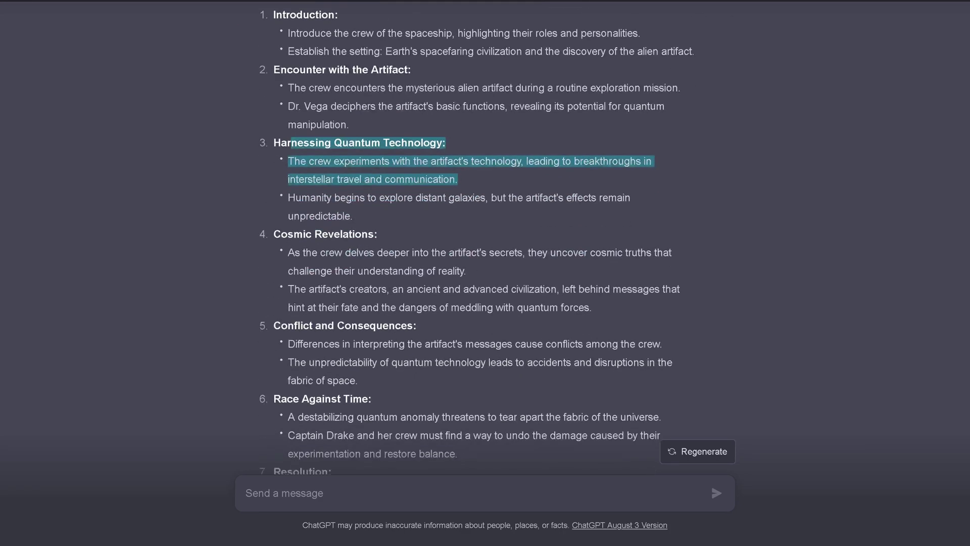
{"action": "left_click", "coordinate": [389, 247]}
{"action": "left_click_drag", "start_coordinate": [303, 234], "coordinate": [525, 277]}
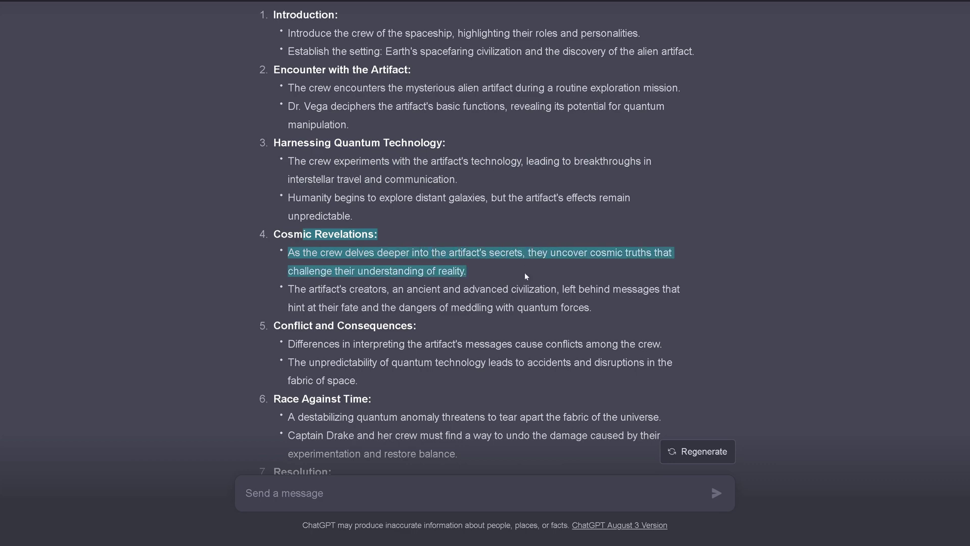
{"action": "scroll", "coordinate": [525, 275], "scroll_direction": "down", "scroll_amount": 2}
{"action": "left_click_drag", "start_coordinate": [303, 233], "coordinate": [716, 249]}
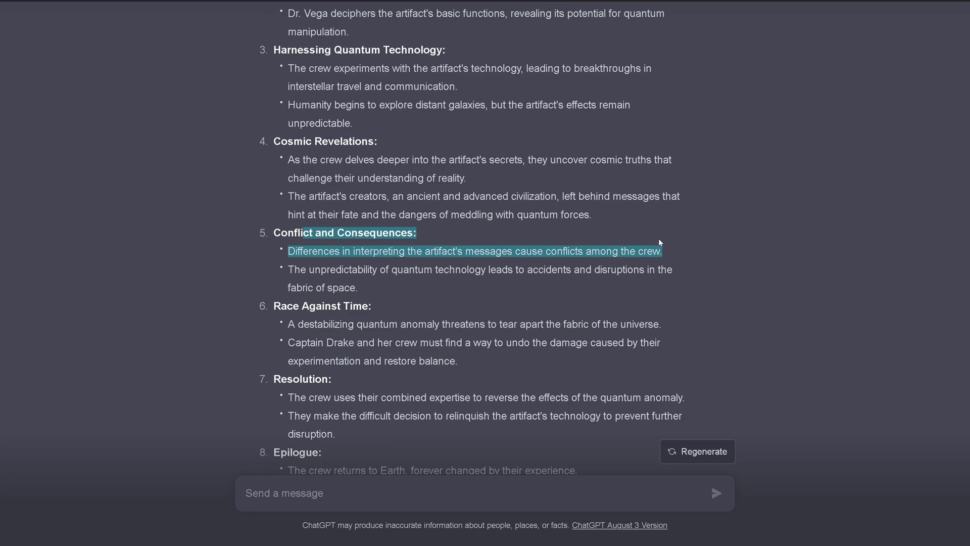
Review Race Against Time, Resolution and Epilogue, then send 'continue'.
{"action": "scroll", "coordinate": [526, 258], "scroll_direction": "down", "scroll_amount": 2}
{"action": "left_click_drag", "start_coordinate": [286, 213], "coordinate": [443, 231]}
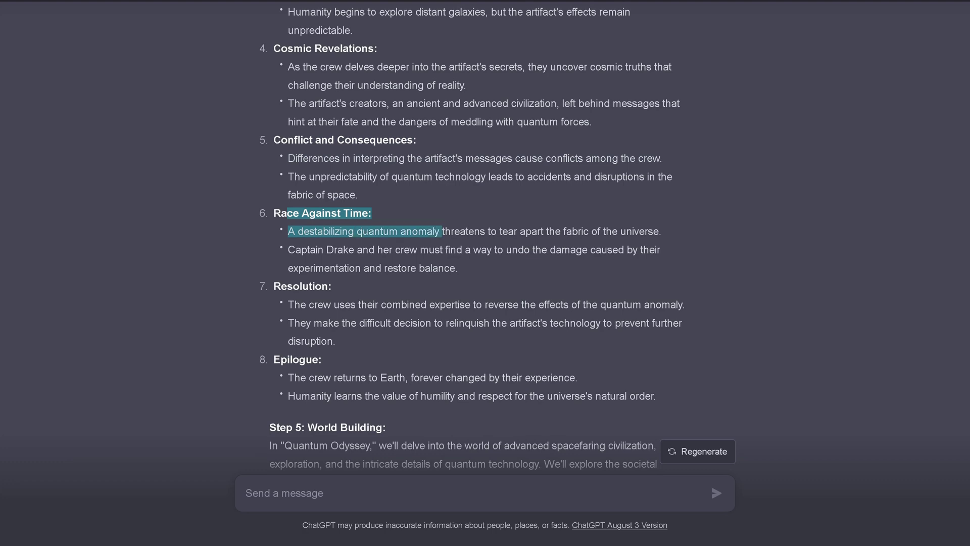
{"action": "left_click_drag", "start_coordinate": [287, 231], "coordinate": [691, 234]}
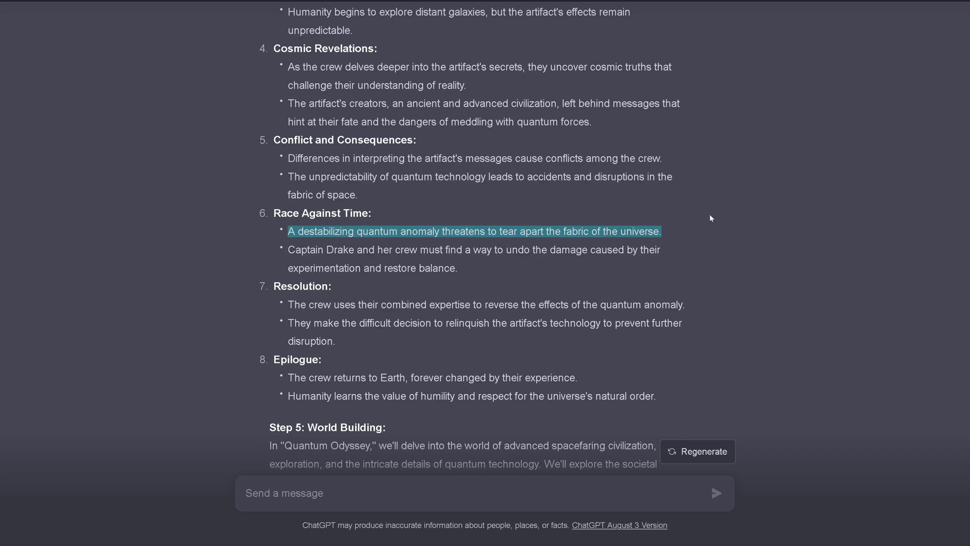
{"action": "scroll", "coordinate": [660, 219], "scroll_direction": "down", "scroll_amount": 2}
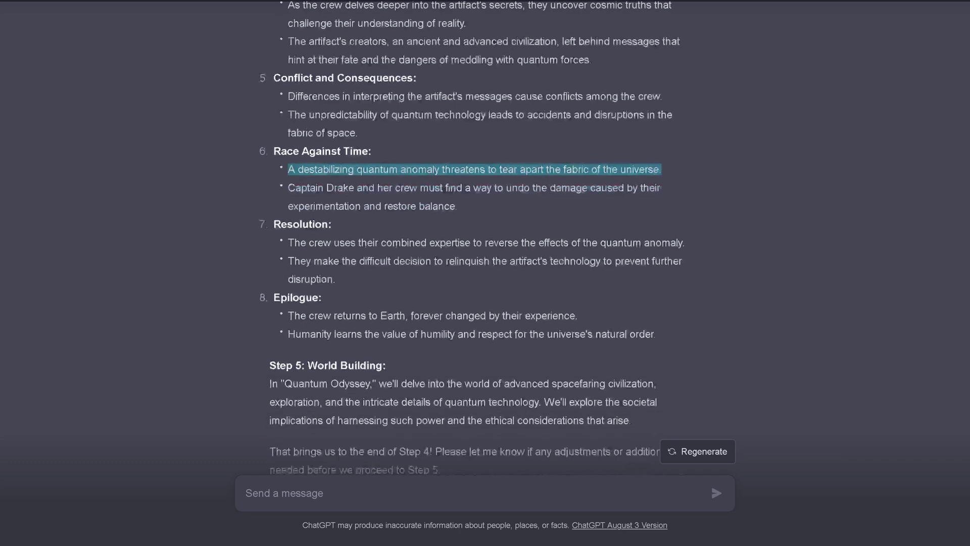
{"action": "left_click_drag", "start_coordinate": [294, 194], "coordinate": [361, 259]}
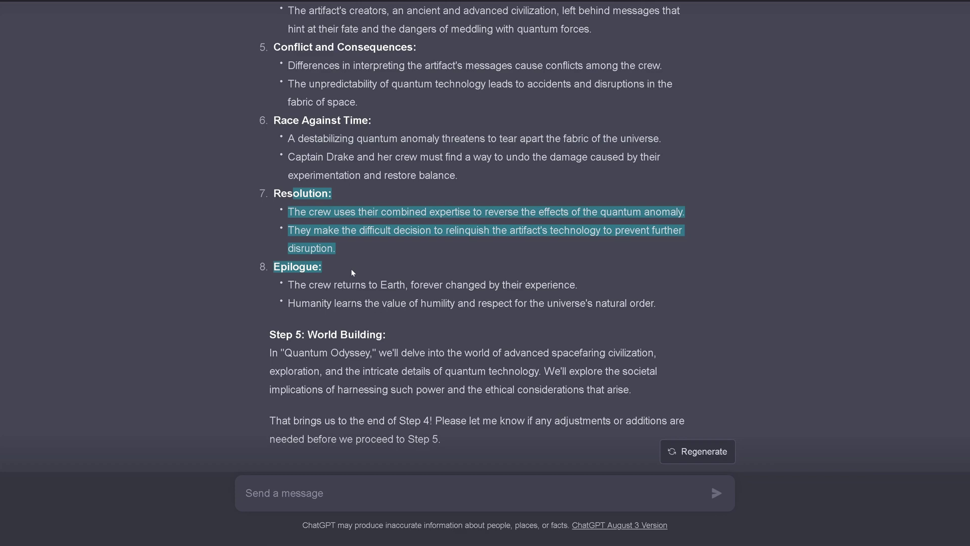
{"action": "left_click_drag", "start_coordinate": [352, 270], "coordinate": [622, 286]}
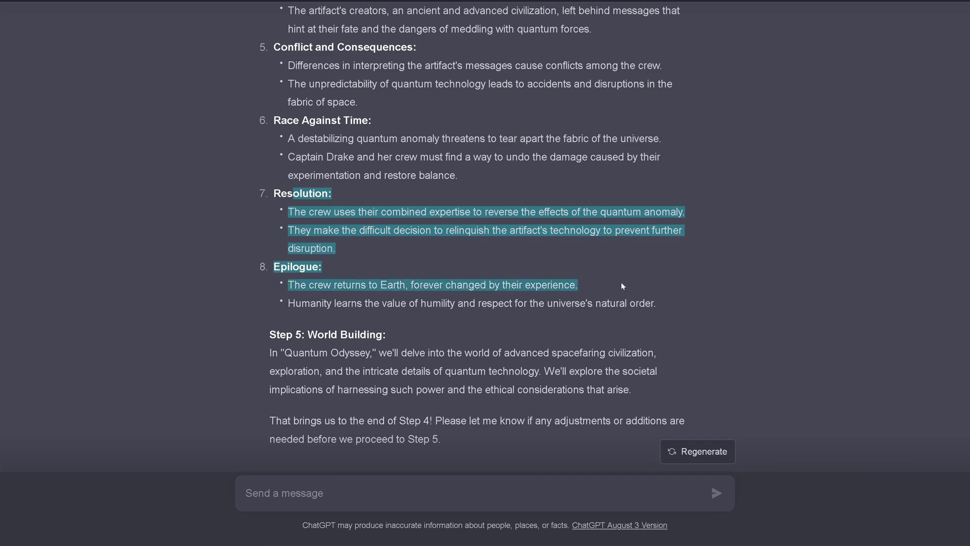
{"action": "type", "text": "continue"}
{"action": "key", "text": "Return"}
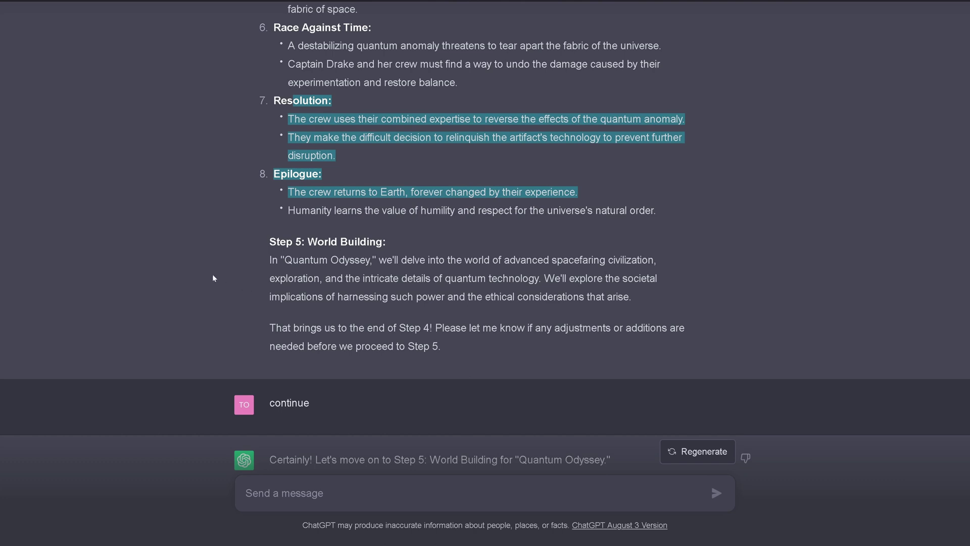
Read the Step 5: World Building heading and introduction after the 'continue' message.
{"action": "left_click_drag", "start_coordinate": [280, 242], "coordinate": [635, 298]}
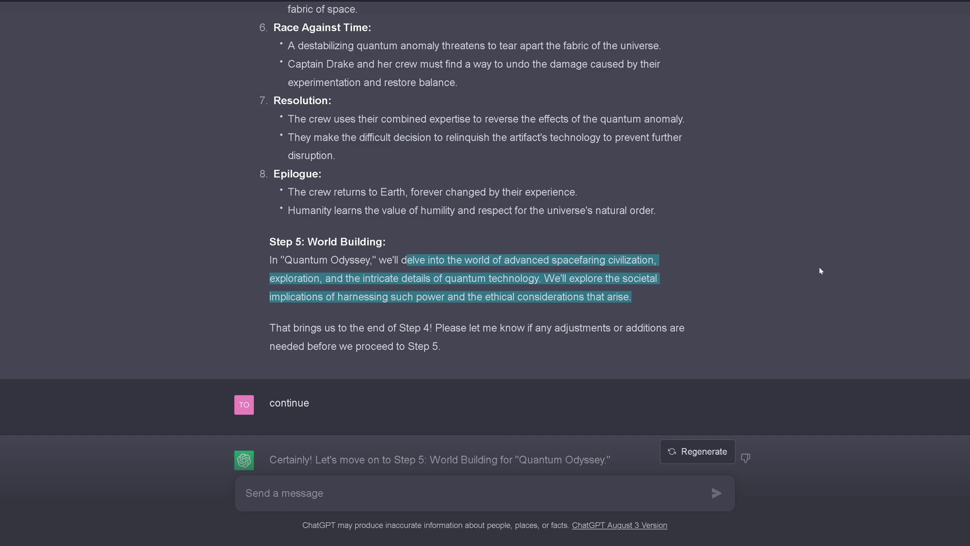
{"action": "left_click_drag", "start_coordinate": [347, 142], "coordinate": [440, 161]}
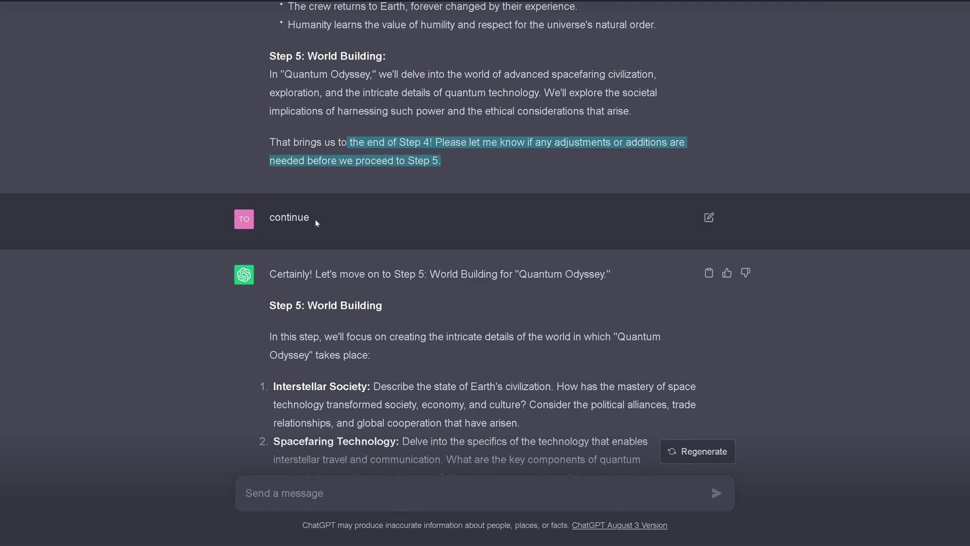
{"action": "double_click", "coordinate": [257, 215]}
{"action": "scroll", "coordinate": [257, 216], "scroll_direction": "down", "scroll_amount": 2}
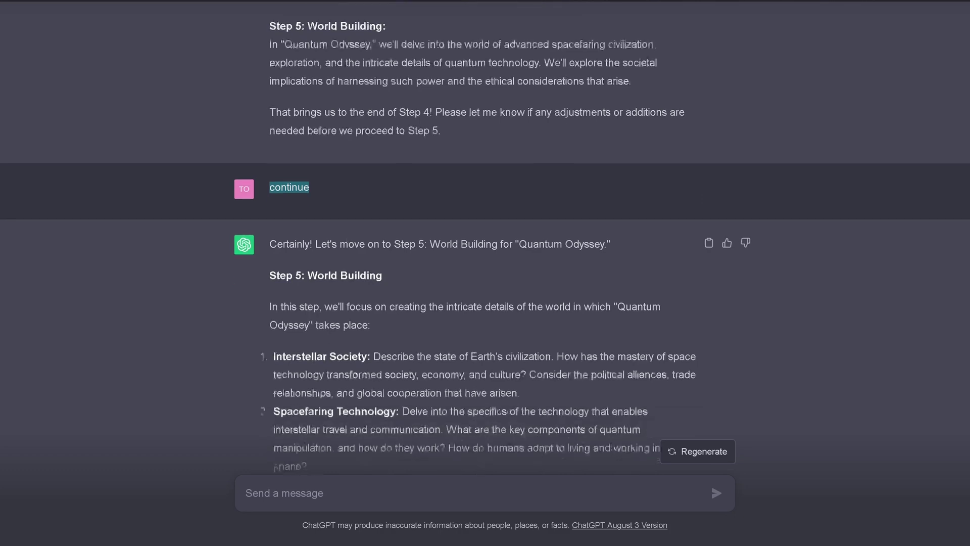
{"action": "left_click_drag", "start_coordinate": [365, 180], "coordinate": [503, 181]}
{"action": "scroll", "coordinate": [454, 275], "scroll_direction": "down", "scroll_amount": 2}
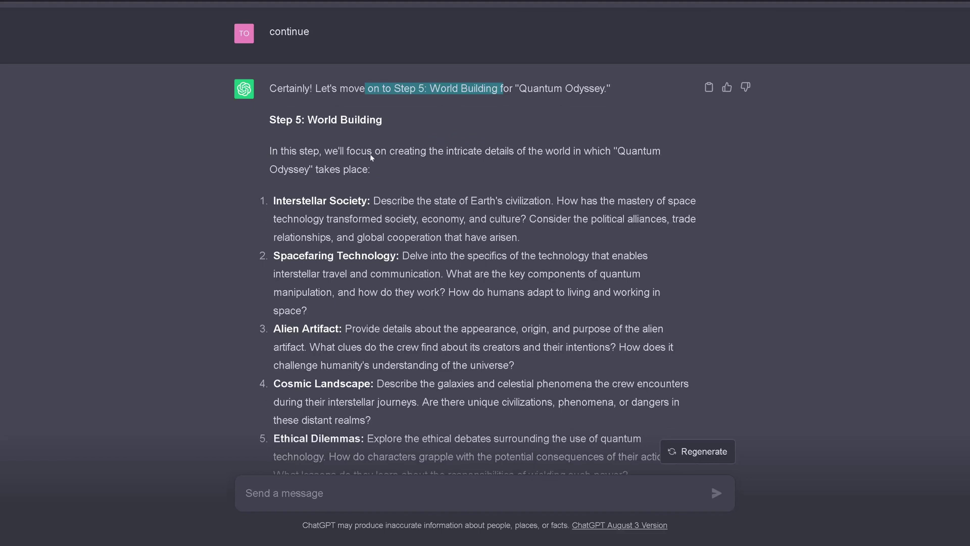
{"action": "left_click_drag", "start_coordinate": [268, 89], "coordinate": [251, 126]}
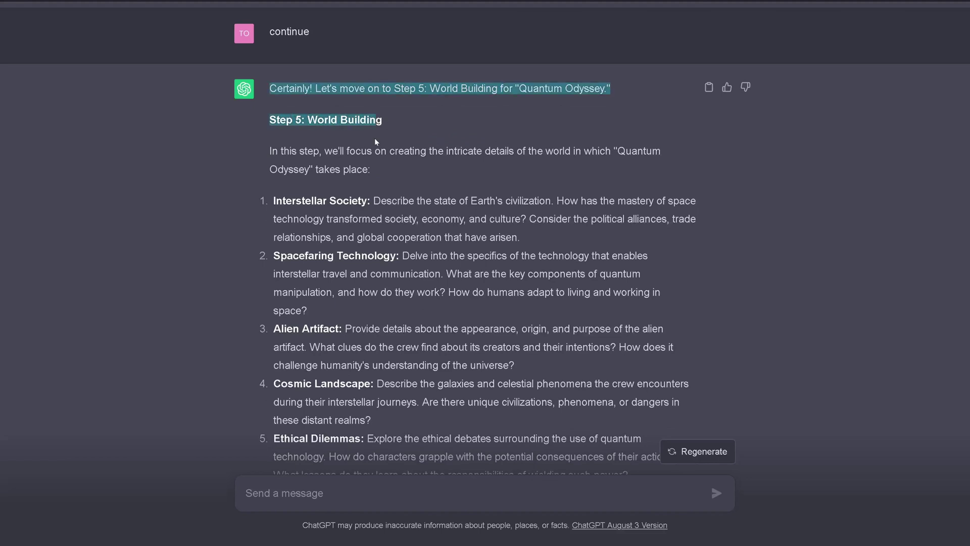
{"action": "left_click_drag", "start_coordinate": [325, 151], "coordinate": [399, 180]}
Review the world points: Interstellar Society, Spacefaring Technology, Alien Artifact, Cosmic Landscape, Ethical Dilemmas, Scientific Advancements.
{"action": "scroll", "coordinate": [492, 238], "scroll_direction": "down", "scroll_amount": 2}
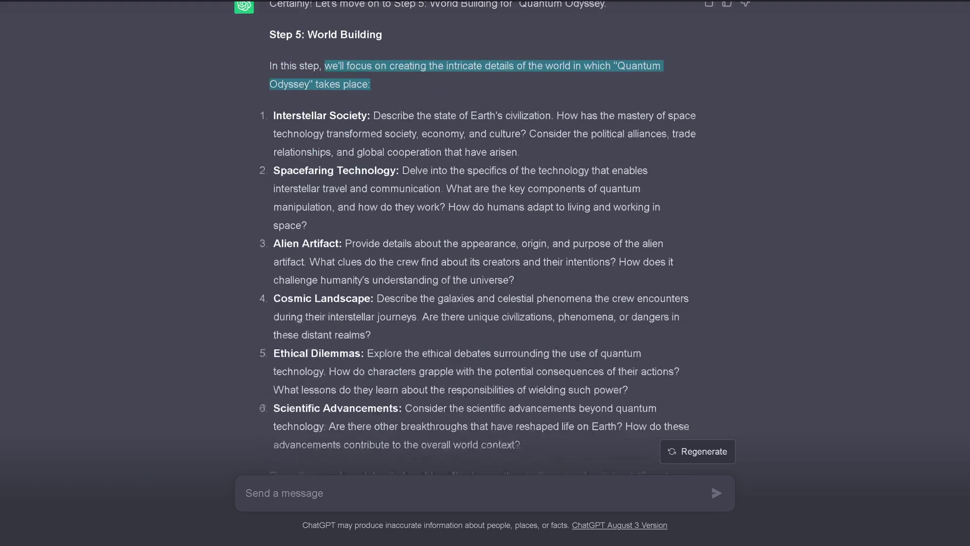
{"action": "left_click_drag", "start_coordinate": [286, 108], "coordinate": [528, 126]}
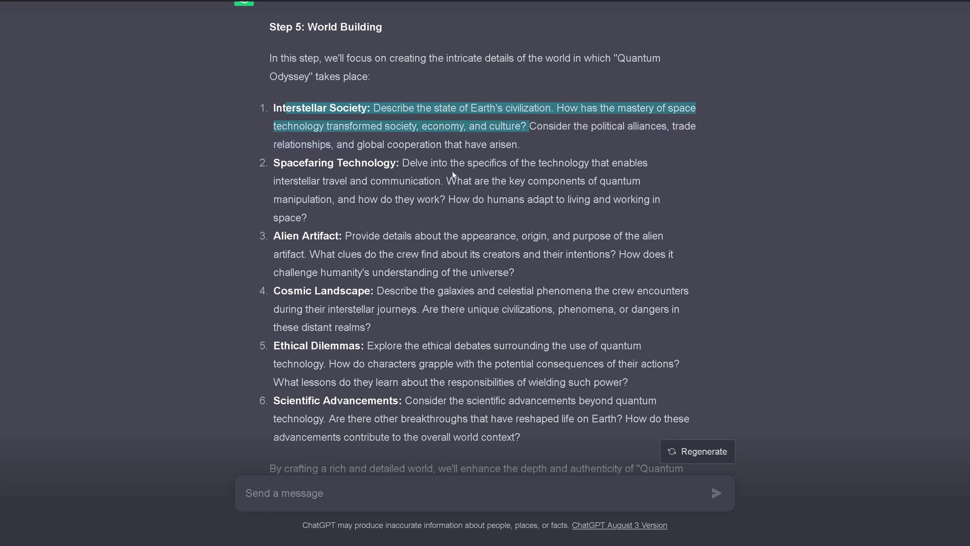
{"action": "left_click_drag", "start_coordinate": [299, 163], "coordinate": [457, 181]}
{"action": "left_click_drag", "start_coordinate": [293, 236], "coordinate": [563, 266]}
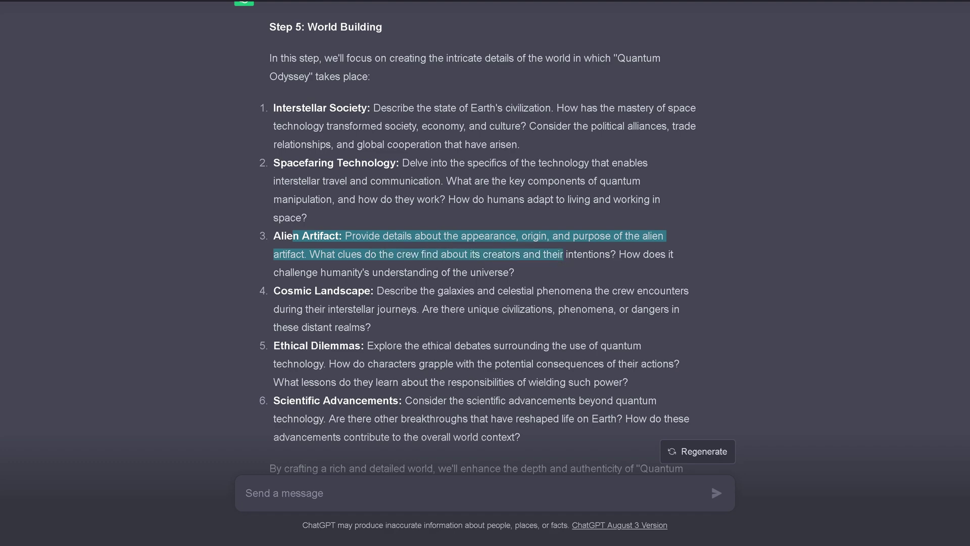
{"action": "scroll", "coordinate": [485, 252], "scroll_direction": "down", "scroll_amount": 4}
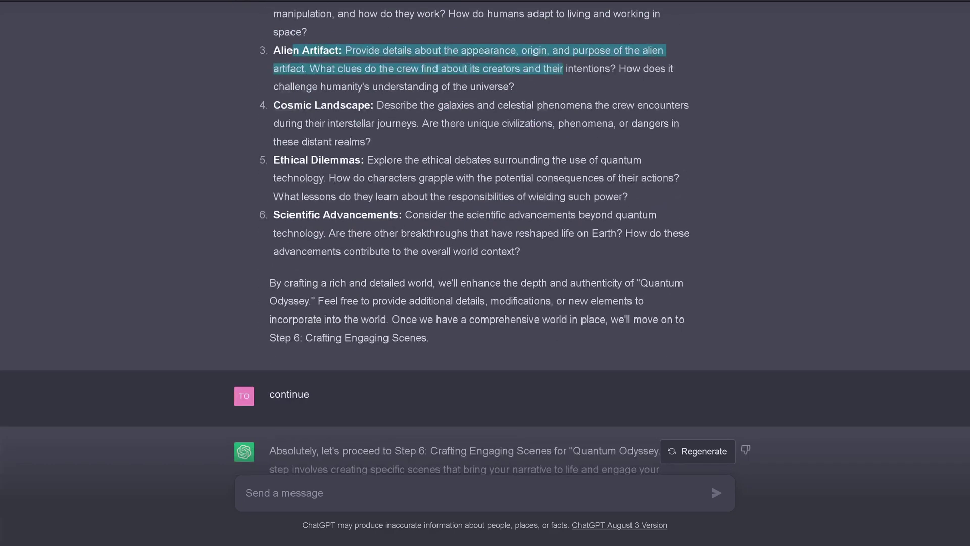
{"action": "left_click_drag", "start_coordinate": [376, 105], "coordinate": [365, 142]}
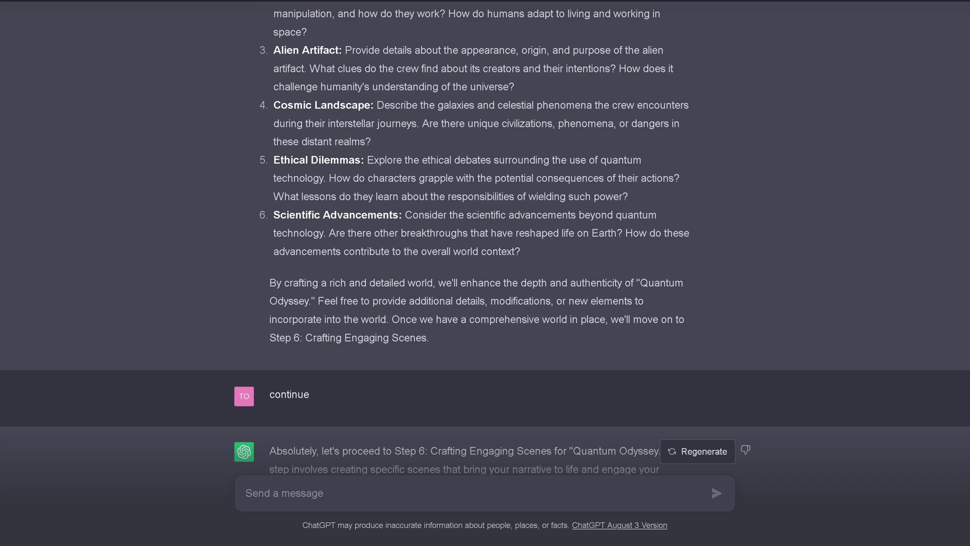
{"action": "left_click_drag", "start_coordinate": [307, 160], "coordinate": [679, 178]}
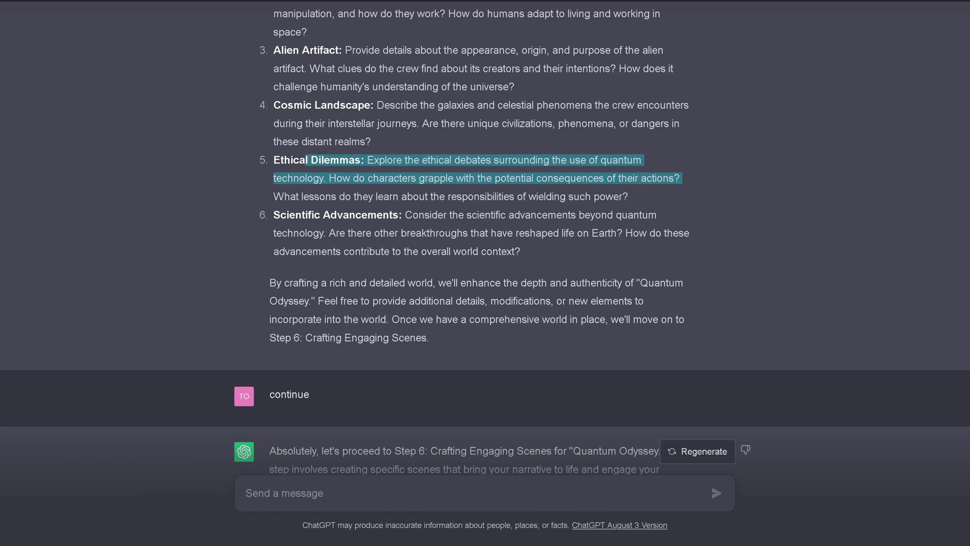
{"action": "left_click_drag", "start_coordinate": [331, 215], "coordinate": [625, 232]}
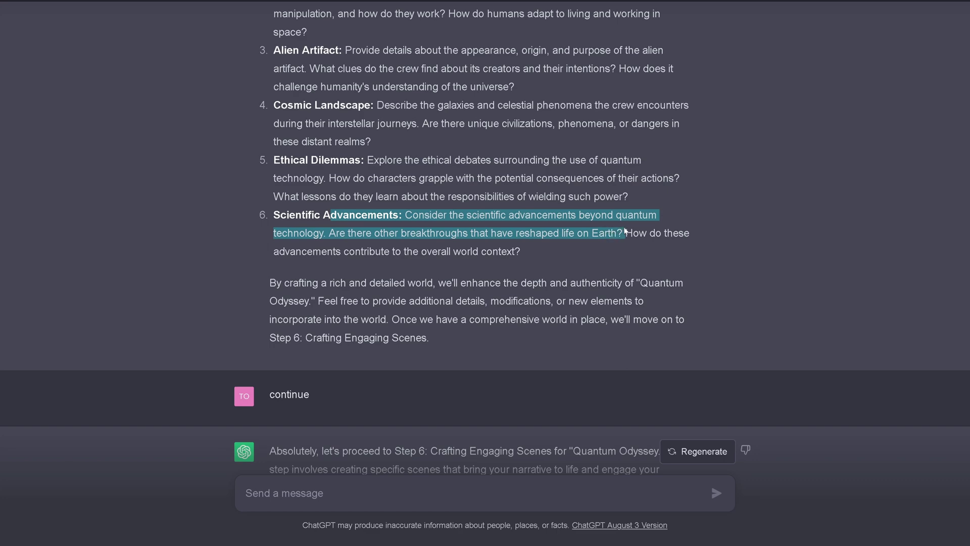
Read the closing paragraph inviting world details and mentioning Step 6: Crafting Engaging Scenes.
{"action": "scroll", "coordinate": [521, 222], "scroll_direction": "down", "scroll_amount": 2}
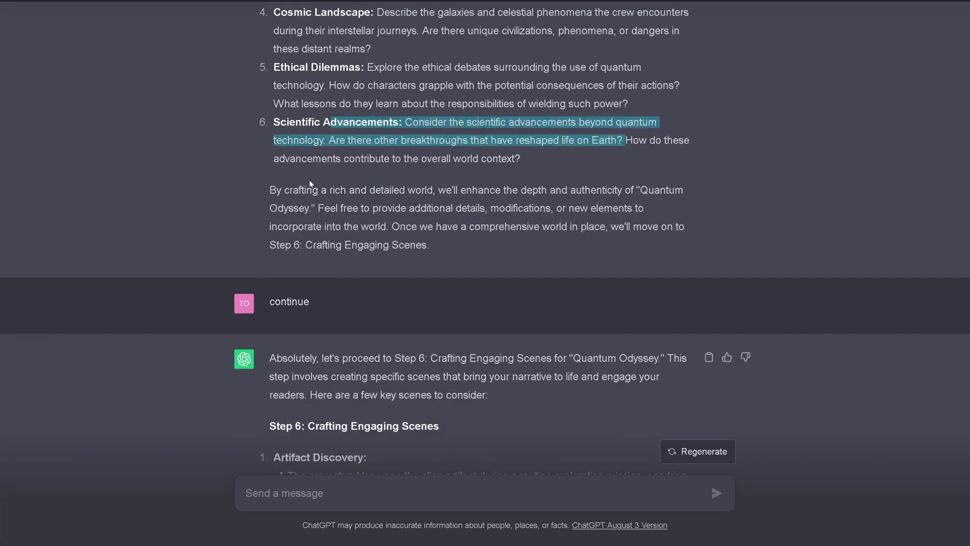
{"action": "left_click_drag", "start_coordinate": [306, 190], "coordinate": [315, 208]}
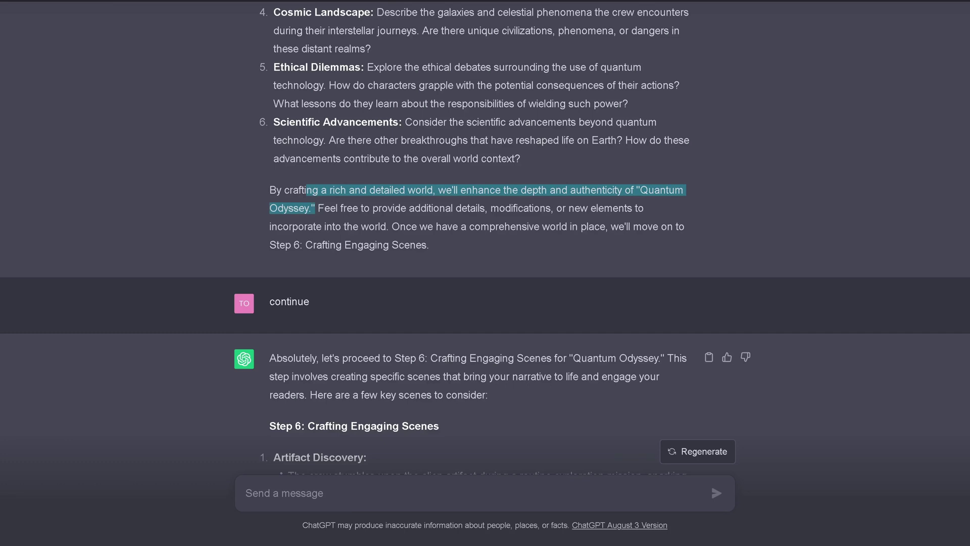
{"action": "left_click_drag", "start_coordinate": [370, 208], "coordinate": [392, 227]}
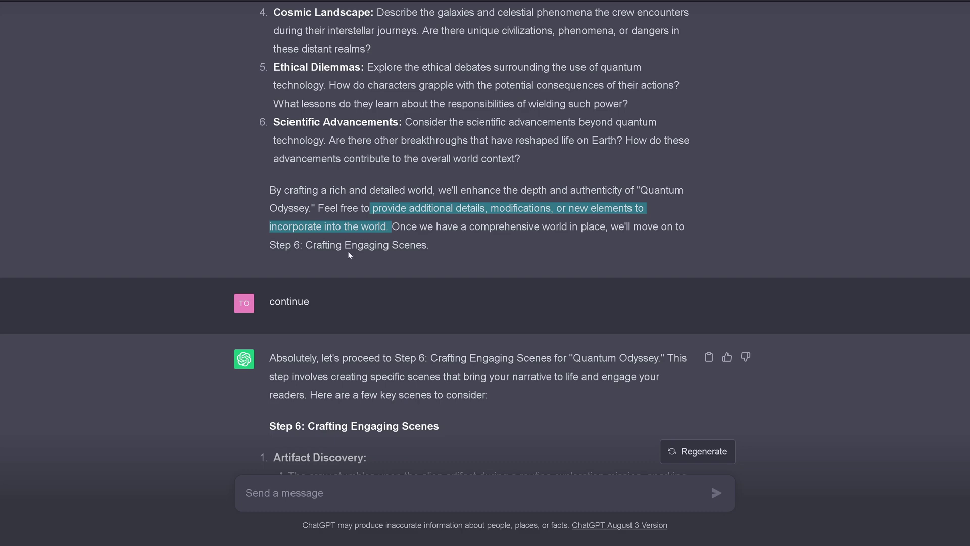
{"action": "left_click_drag", "start_coordinate": [280, 246], "coordinate": [430, 245]}
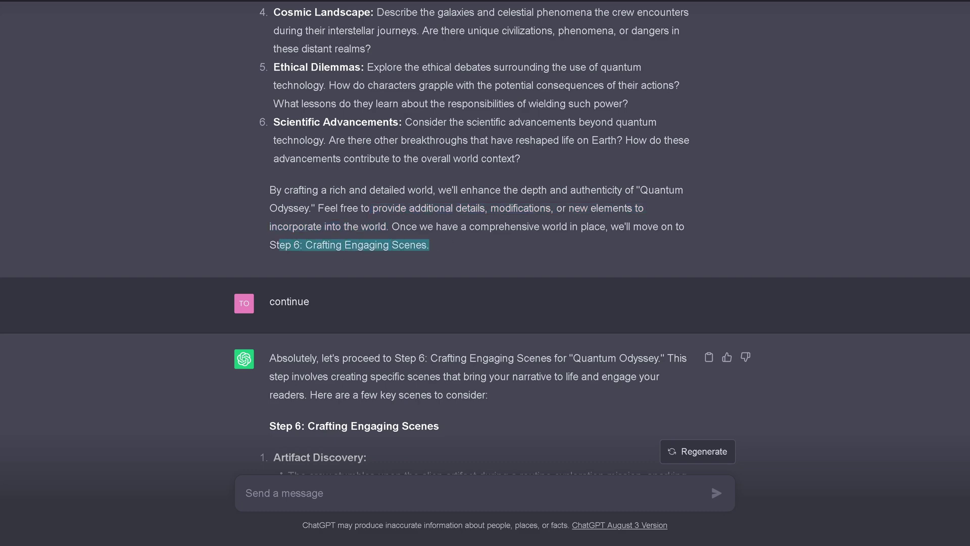
{"action": "scroll", "coordinate": [505, 208], "scroll_direction": "down", "scroll_amount": 2}
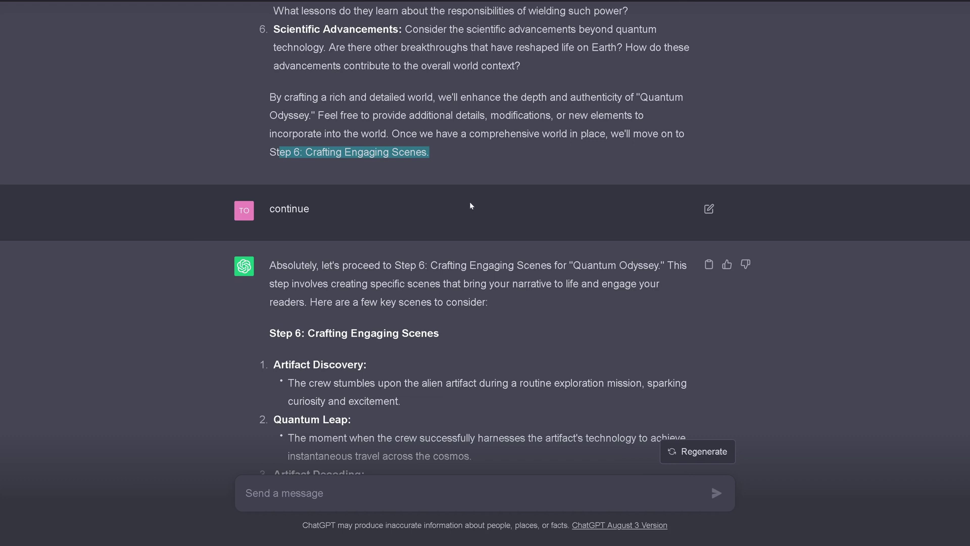
{"action": "scroll", "coordinate": [432, 208], "scroll_direction": "down", "scroll_amount": 2}
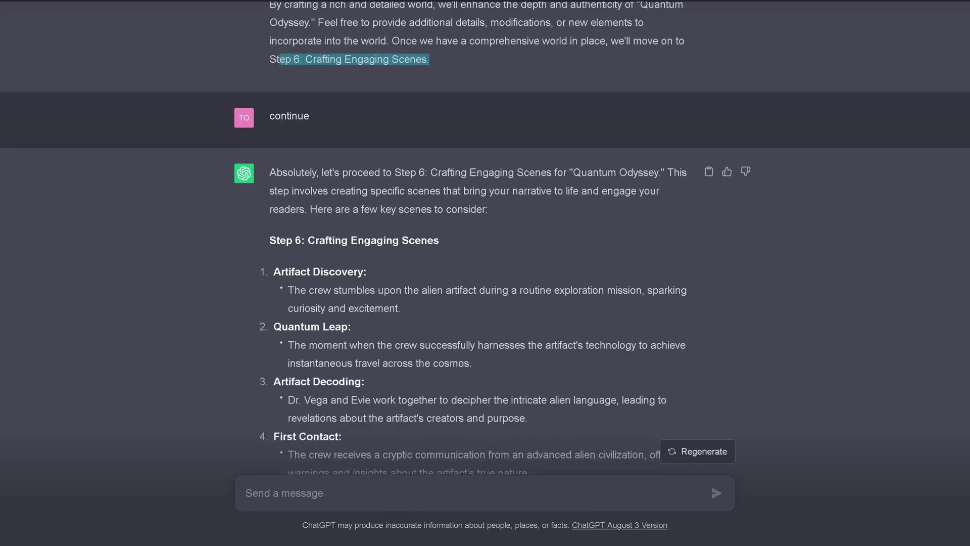
{"action": "left_click_drag", "start_coordinate": [302, 172], "coordinate": [665, 172]}
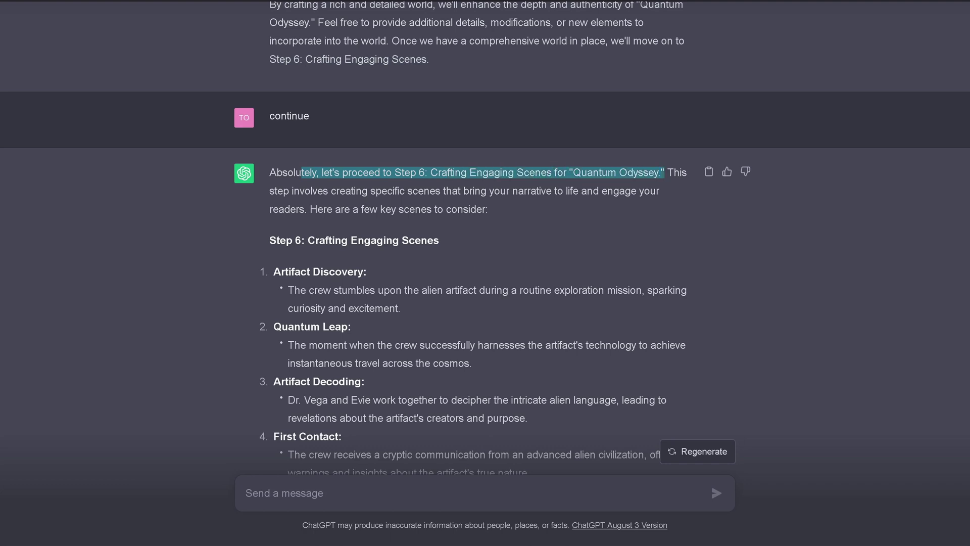
{"action": "left_click_drag", "start_coordinate": [312, 191], "coordinate": [482, 210]}
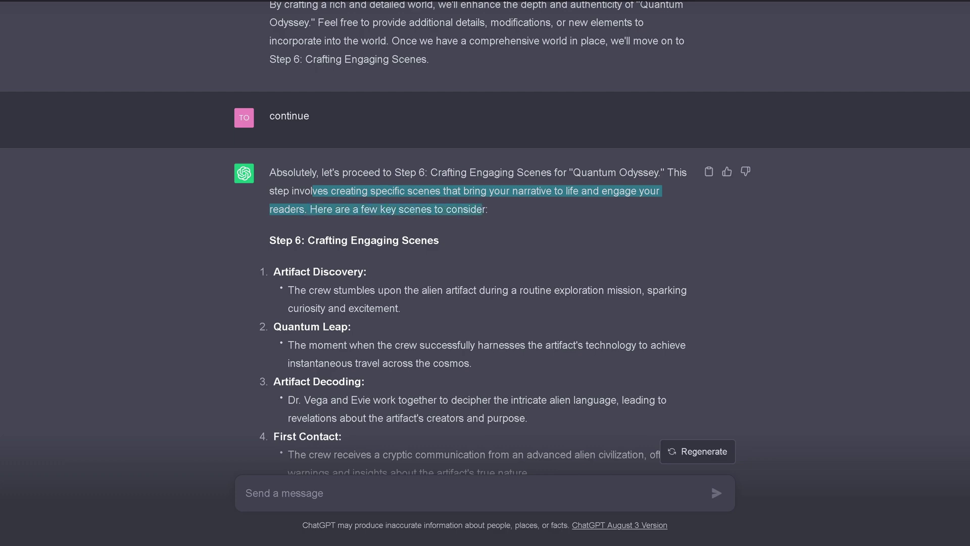
{"action": "scroll", "coordinate": [515, 248], "scroll_direction": "down", "scroll_amount": 3}
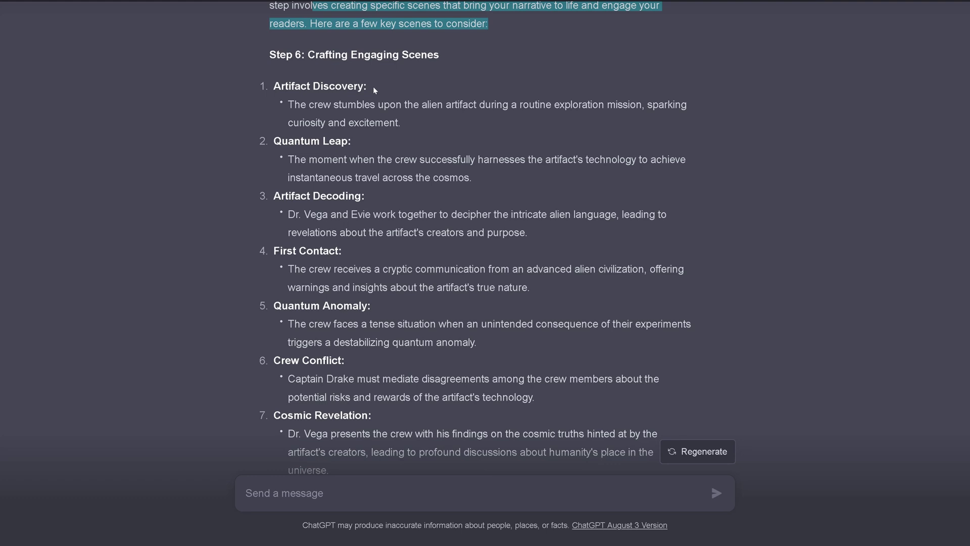
{"action": "left_click_drag", "start_coordinate": [274, 85], "coordinate": [380, 87]}
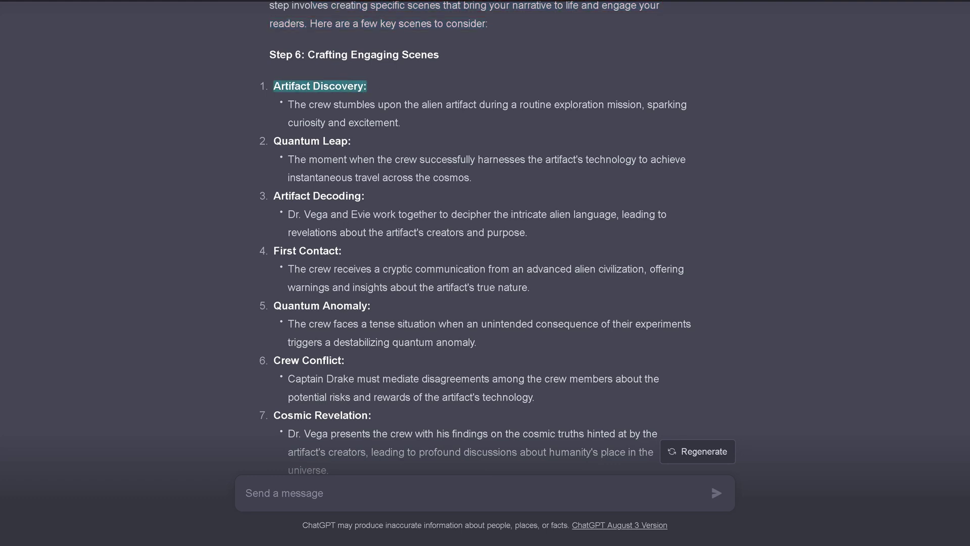
{"action": "left_click_drag", "start_coordinate": [289, 141], "coordinate": [689, 156]}
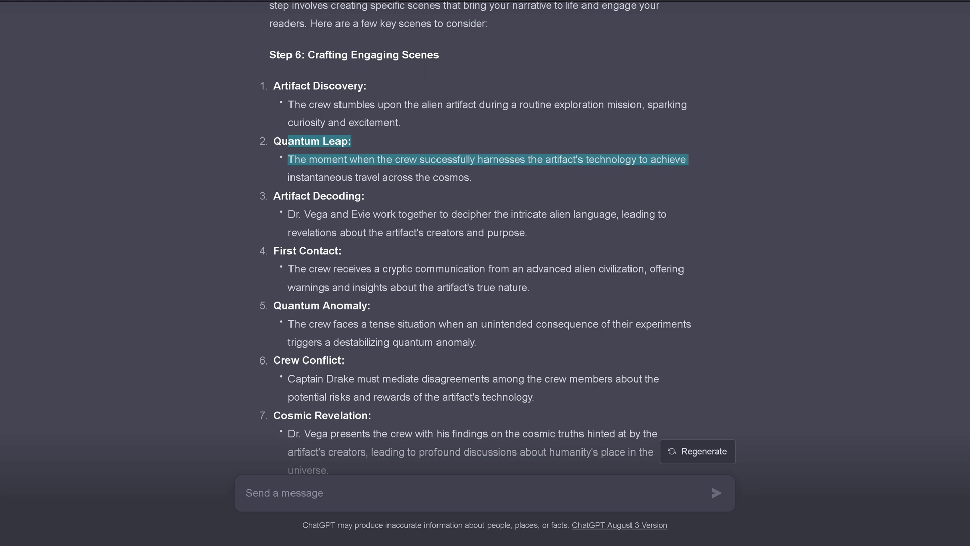
{"action": "left_click_drag", "start_coordinate": [303, 177], "coordinate": [457, 177]}
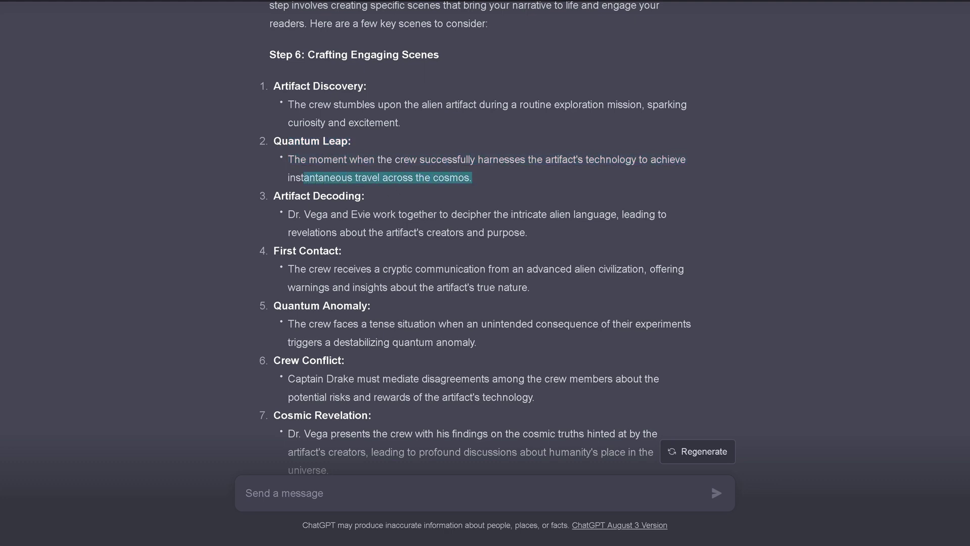
{"action": "left_click_drag", "start_coordinate": [311, 196], "coordinate": [545, 225]}
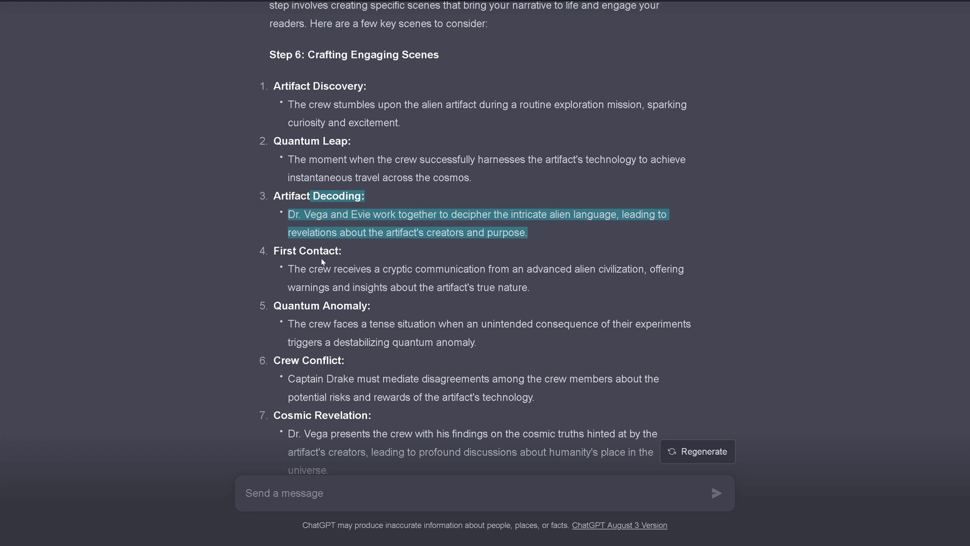
{"action": "left_click_drag", "start_coordinate": [323, 251], "coordinate": [667, 269]}
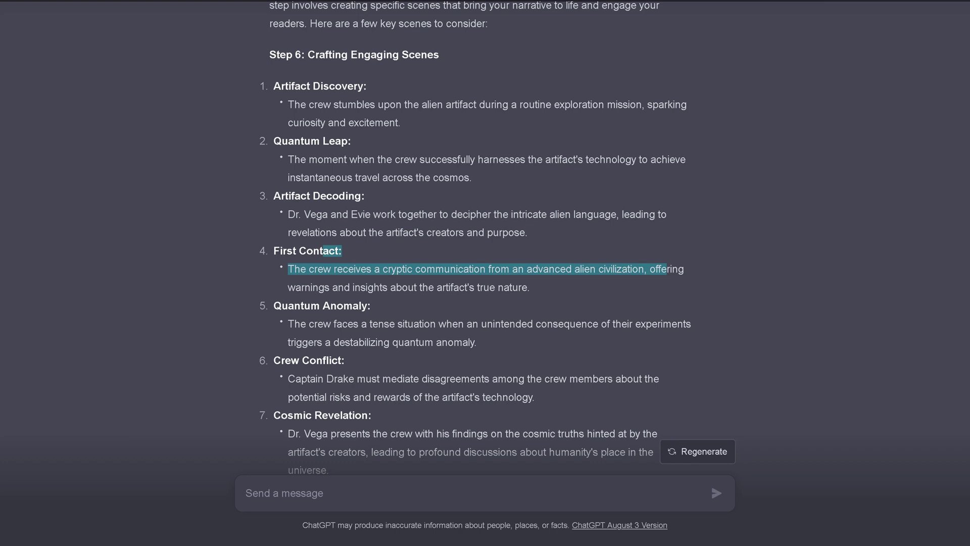
{"action": "left_click_drag", "start_coordinate": [330, 305], "coordinate": [675, 311]}
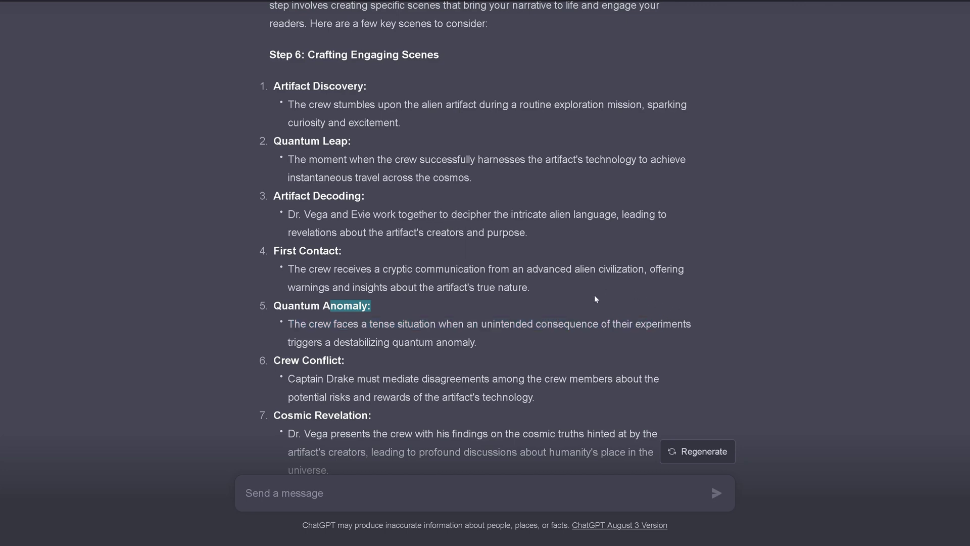
{"action": "scroll", "coordinate": [449, 246], "scroll_direction": "down", "scroll_amount": 2}
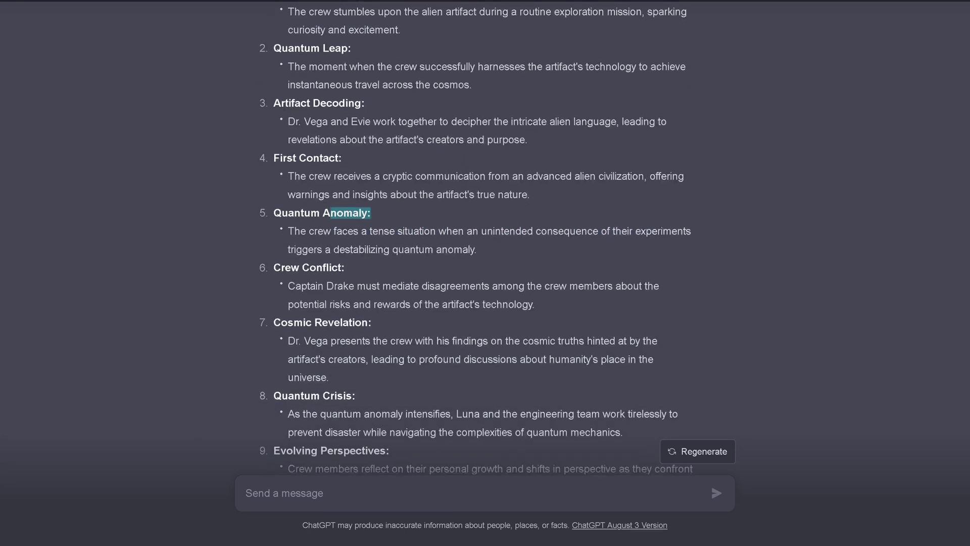
{"action": "left_click_drag", "start_coordinate": [285, 268], "coordinate": [620, 263]}
{"action": "scroll", "coordinate": [614, 257], "scroll_direction": "down", "scroll_amount": 2}
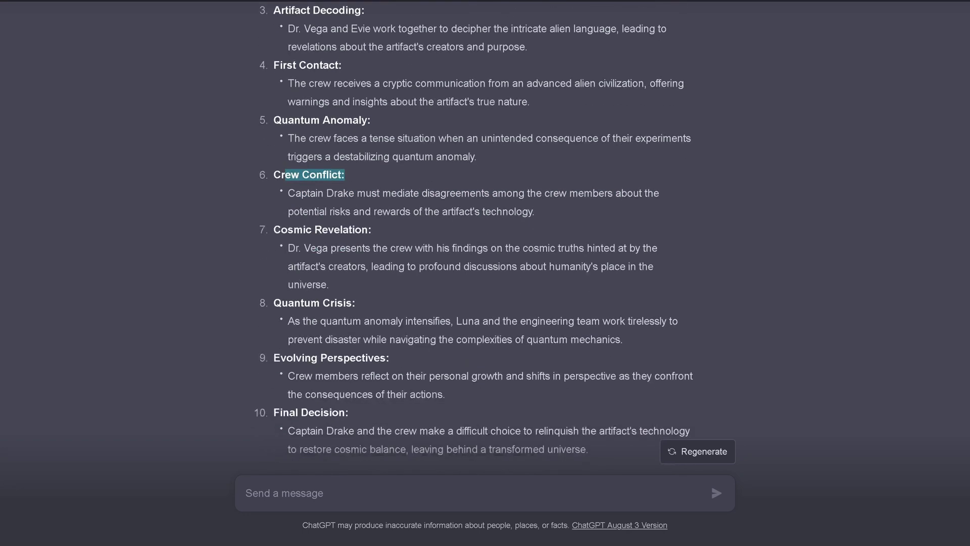
{"action": "left_click_drag", "start_coordinate": [293, 229], "coordinate": [369, 266]}
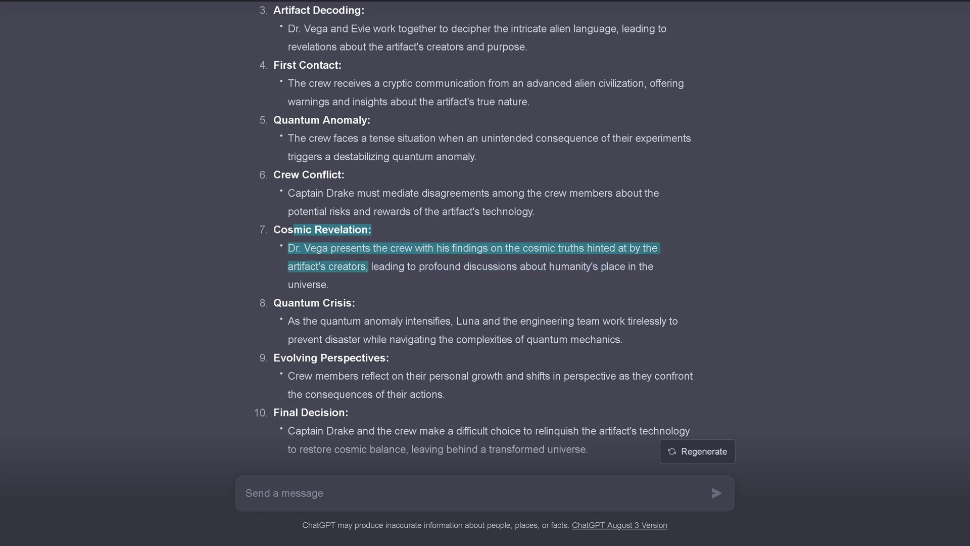
{"action": "scroll", "coordinate": [473, 228], "scroll_direction": "down", "scroll_amount": 2}
{"action": "left_click_drag", "start_coordinate": [323, 209], "coordinate": [462, 303]}
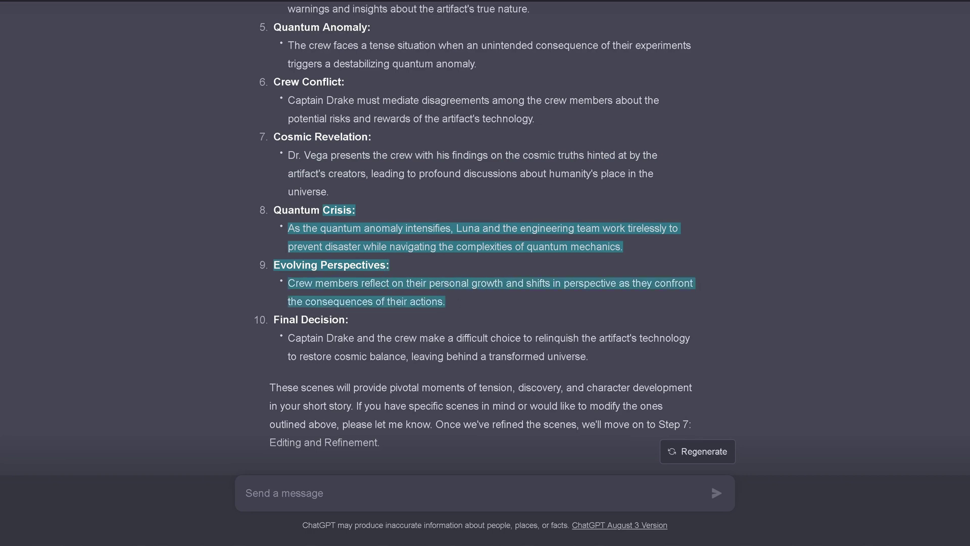
{"action": "left_click_drag", "start_coordinate": [320, 319], "coordinate": [652, 351]}
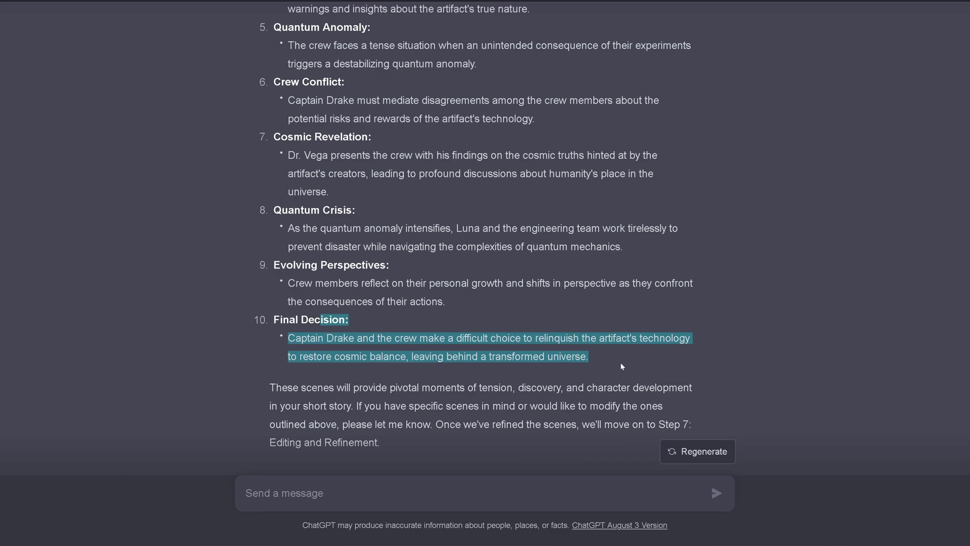
{"action": "scroll", "coordinate": [574, 327], "scroll_direction": "down", "scroll_amount": 4}
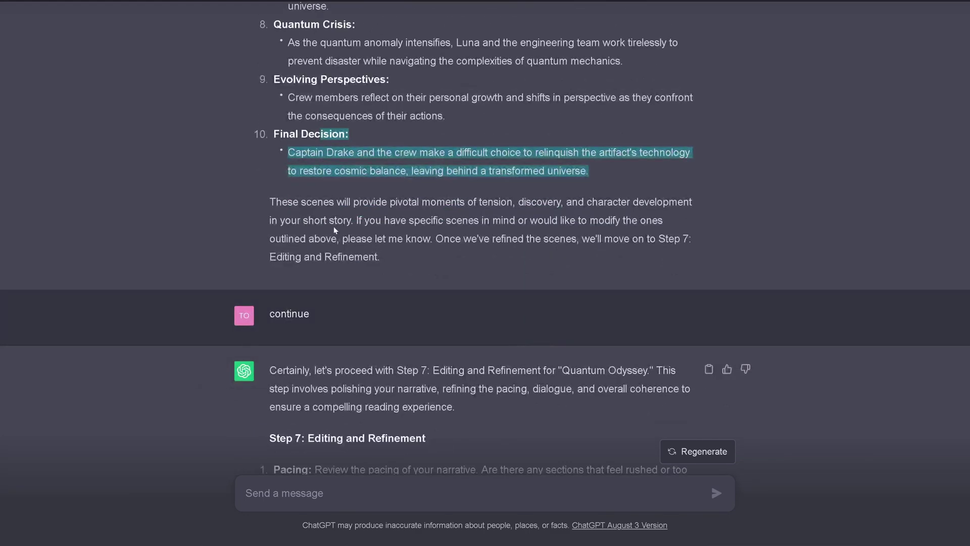
{"action": "left_click_drag", "start_coordinate": [293, 202], "coordinate": [675, 227]}
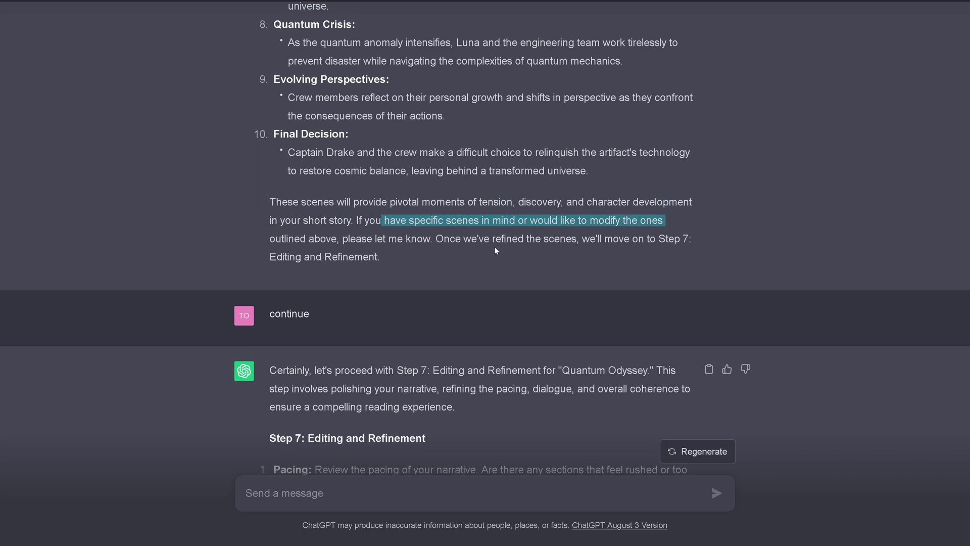
{"action": "scroll", "coordinate": [461, 253], "scroll_direction": "up", "scroll_amount": 2}
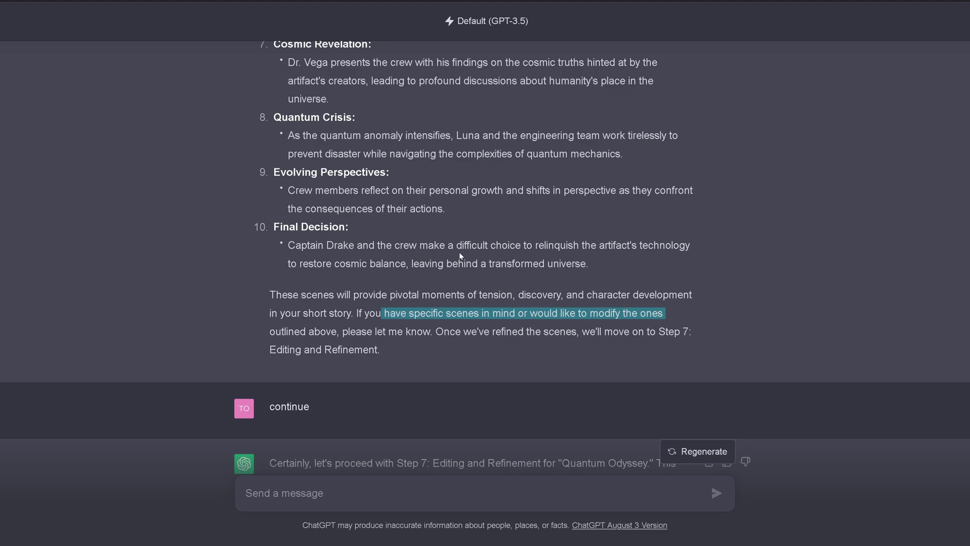
{"action": "scroll", "coordinate": [459, 255], "scroll_direction": "down", "scroll_amount": 4}
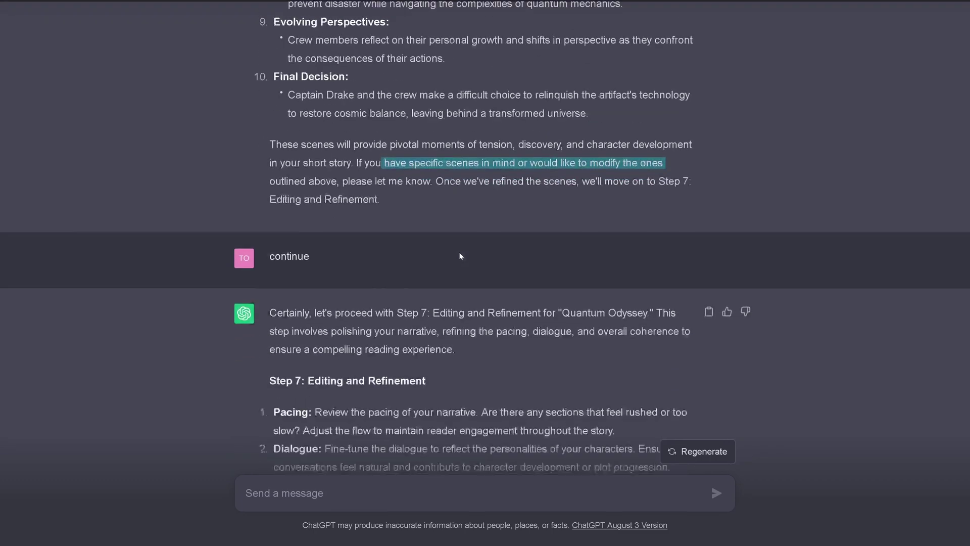
{"action": "left_click_drag", "start_coordinate": [320, 228], "coordinate": [267, 226]}
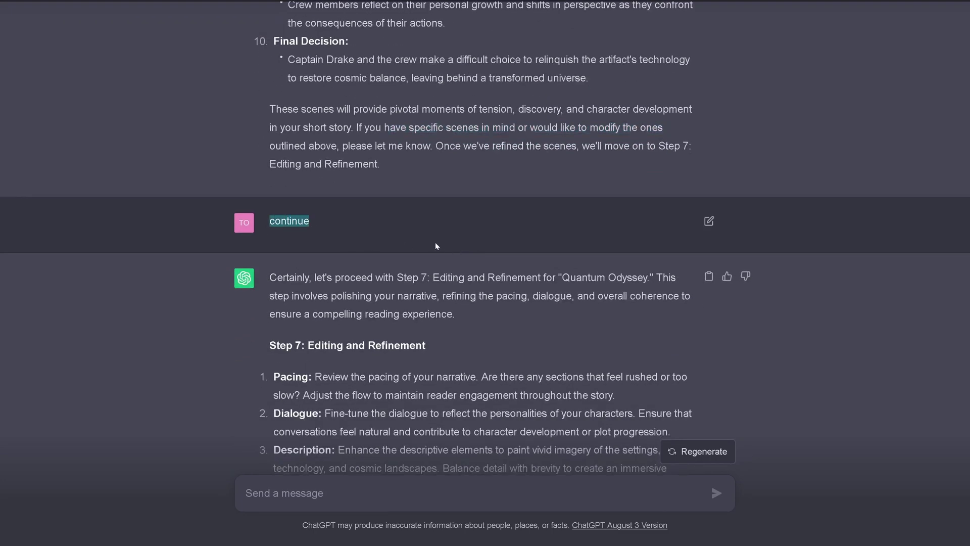
{"action": "scroll", "coordinate": [473, 248], "scroll_direction": "down", "scroll_amount": 2}
{"action": "scroll", "coordinate": [473, 251], "scroll_direction": "down", "scroll_amount": 2}
{"action": "left_click_drag", "start_coordinate": [341, 92], "coordinate": [654, 92]}
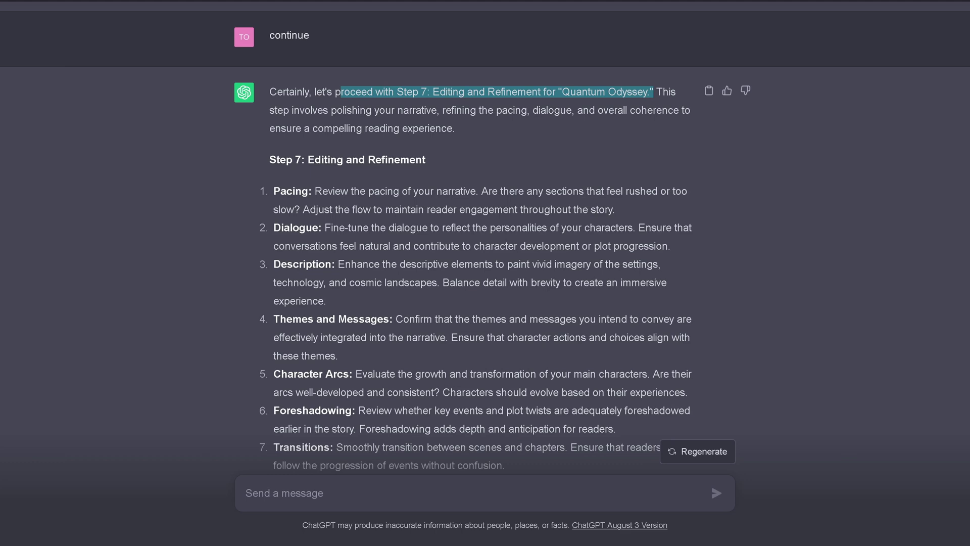
{"action": "left_click_drag", "start_coordinate": [291, 110], "coordinate": [462, 126]}
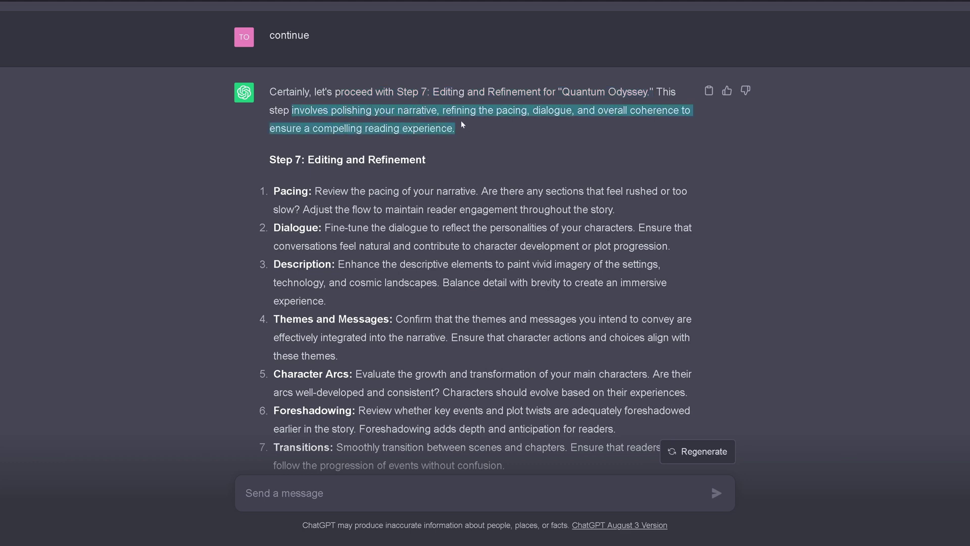
{"action": "left_click_drag", "start_coordinate": [307, 160], "coordinate": [435, 153]}
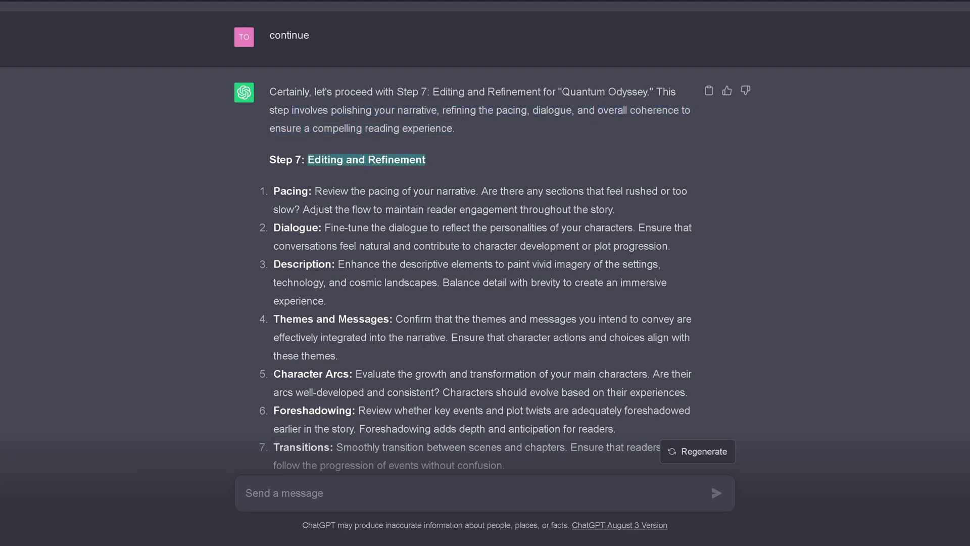
{"action": "left_click_drag", "start_coordinate": [532, 191], "coordinate": [636, 227]}
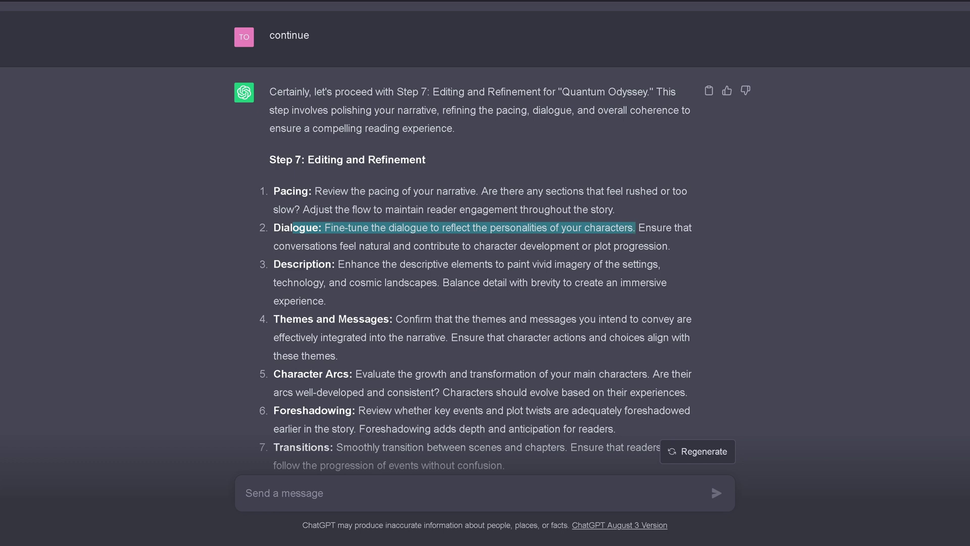
{"action": "left_click_drag", "start_coordinate": [345, 264], "coordinate": [440, 283]}
{"action": "scroll", "coordinate": [342, 311], "scroll_direction": "down", "scroll_amount": 4}
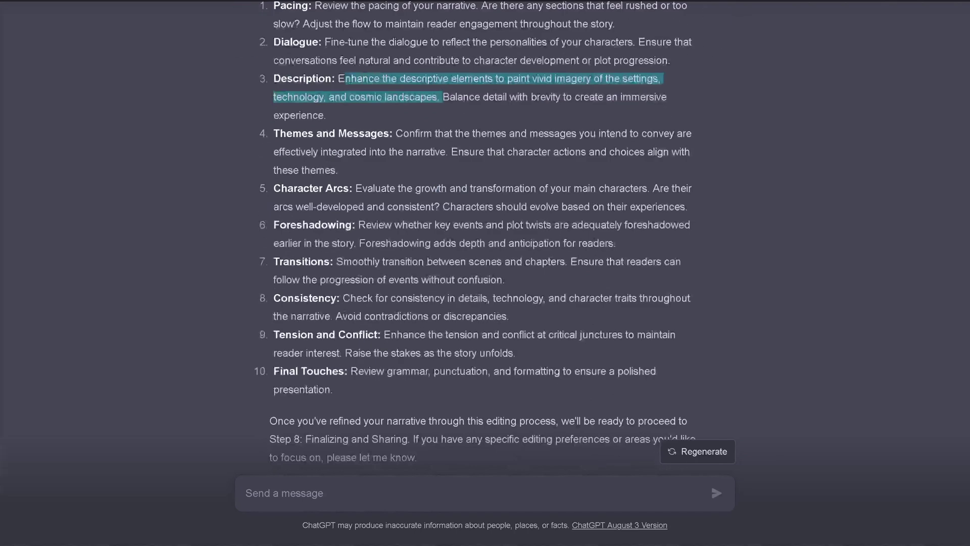
{"action": "left_click_drag", "start_coordinate": [395, 134], "coordinate": [448, 152]}
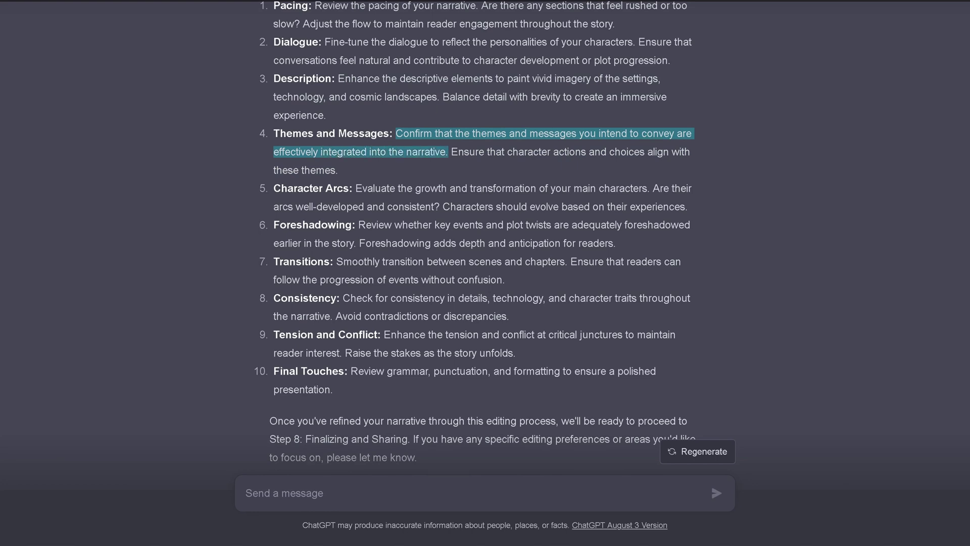
{"action": "left_click_drag", "start_coordinate": [398, 188], "coordinate": [650, 188]}
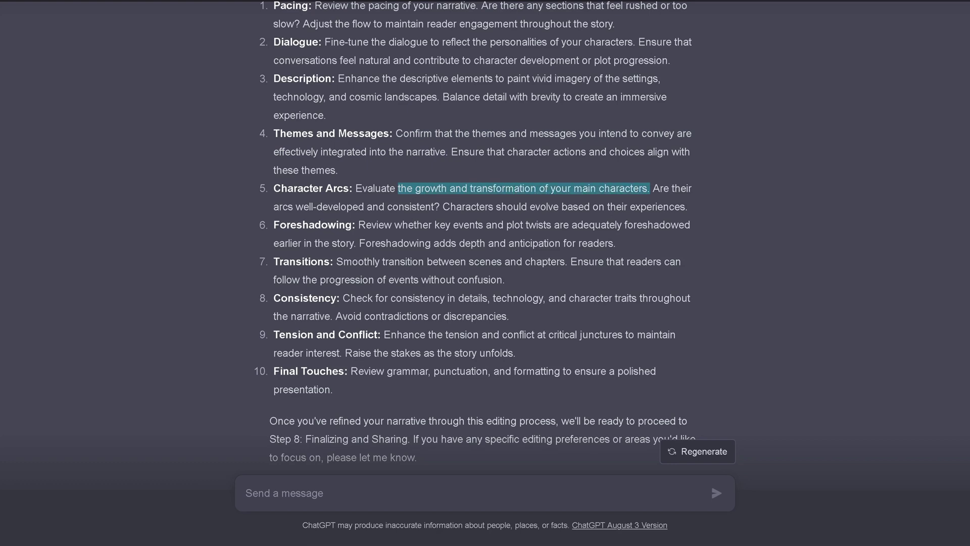
{"action": "left_click_drag", "start_coordinate": [327, 225], "coordinate": [698, 228]}
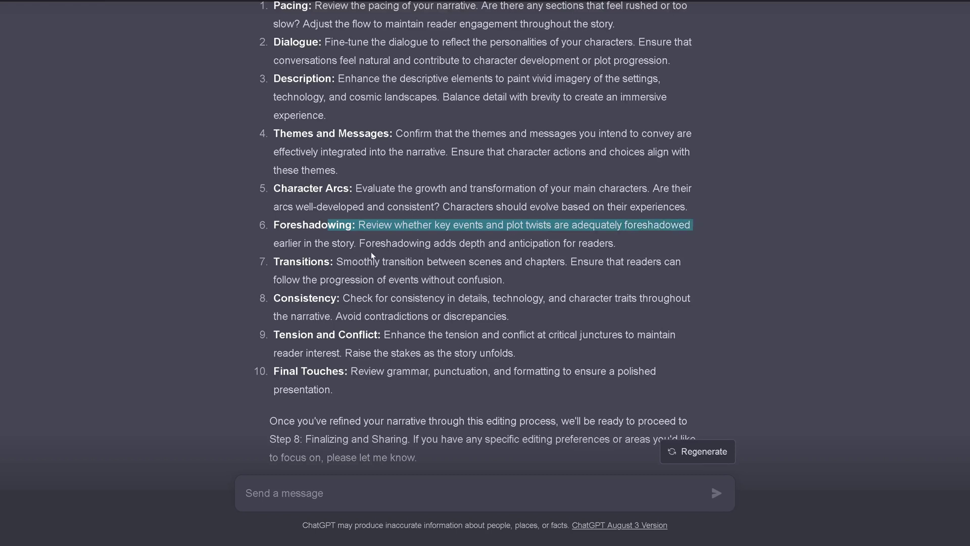
{"action": "left_click_drag", "start_coordinate": [295, 261], "coordinate": [516, 280]}
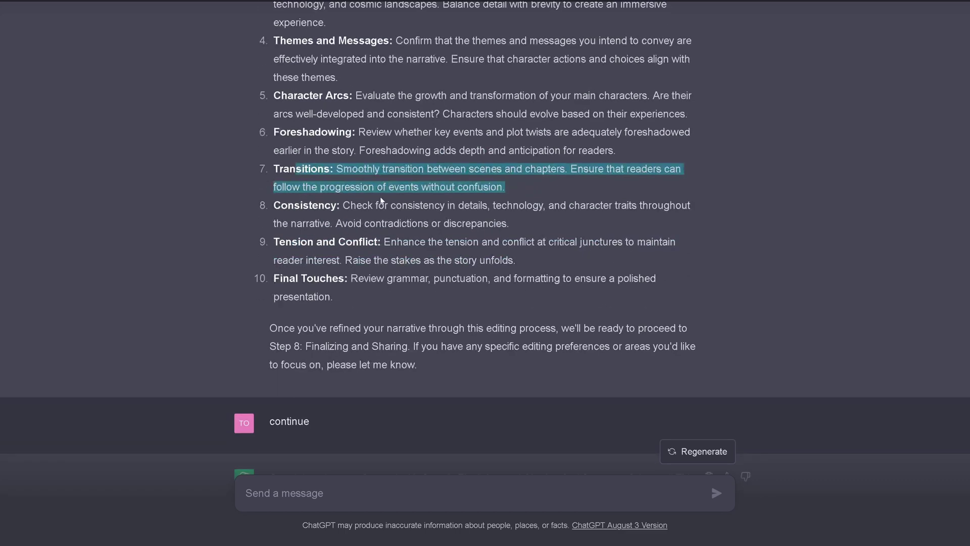
{"action": "left_click_drag", "start_coordinate": [300, 205], "coordinate": [555, 227]}
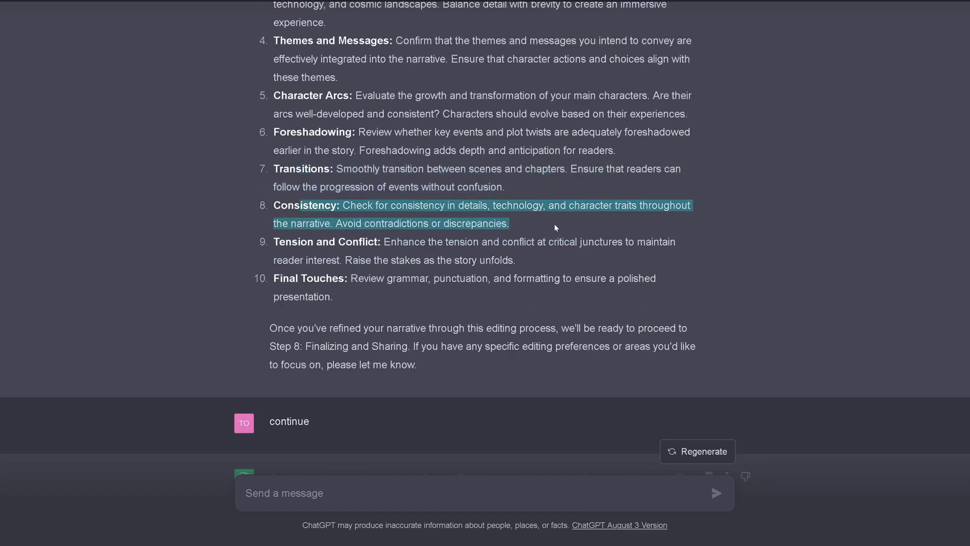
{"action": "left_click_drag", "start_coordinate": [292, 242], "coordinate": [538, 297]}
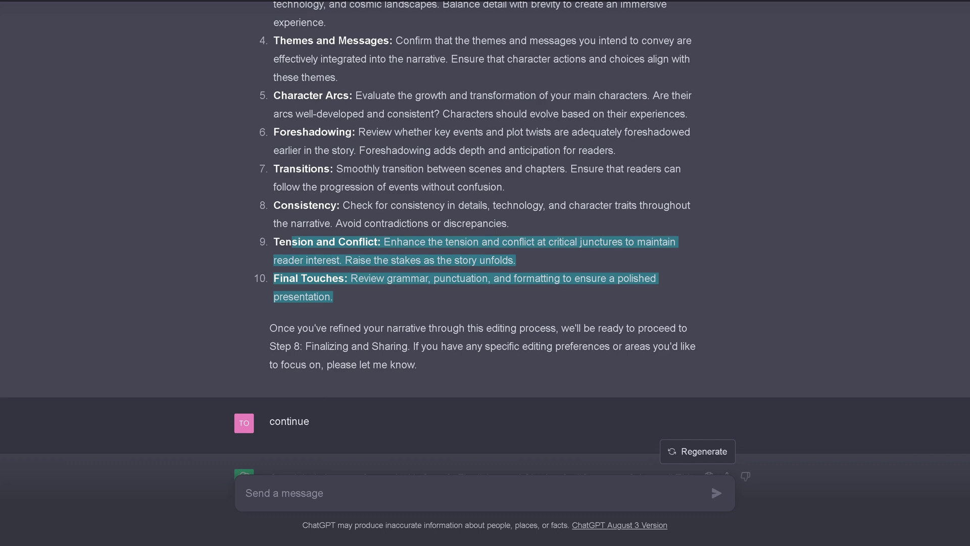
{"action": "scroll", "coordinate": [449, 205], "scroll_direction": "down", "scroll_amount": 4}
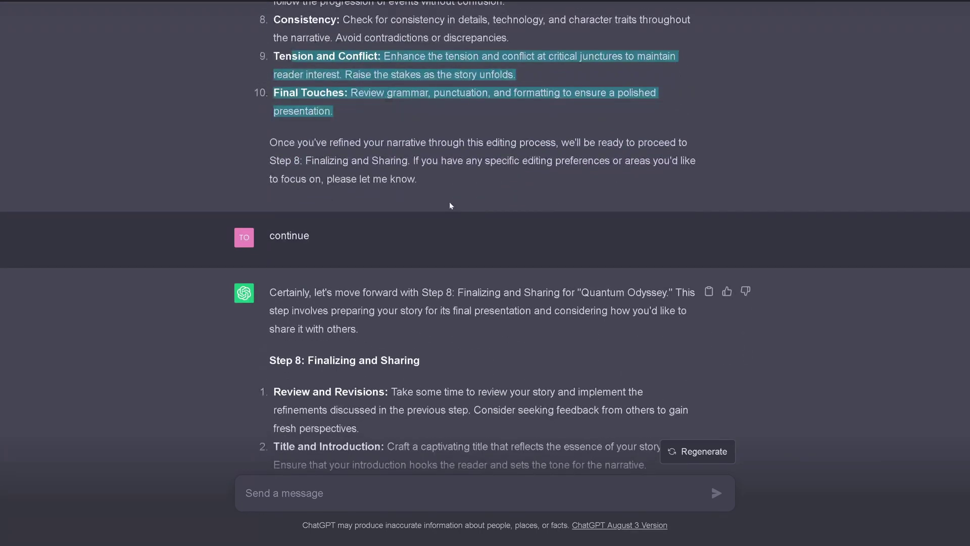
{"action": "scroll", "coordinate": [450, 205], "scroll_direction": "down", "scroll_amount": 5}
{"action": "scroll", "coordinate": [347, 153], "scroll_direction": "up", "scroll_amount": 2}
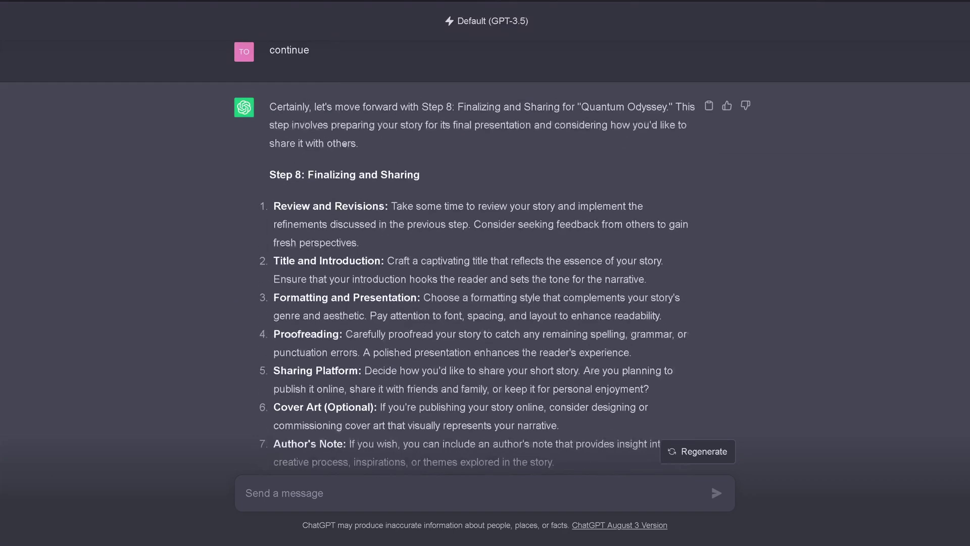
{"action": "scroll", "coordinate": [348, 153], "scroll_direction": "up", "scroll_amount": 2}
{"action": "left_click_drag", "start_coordinate": [311, 144], "coordinate": [265, 146]}
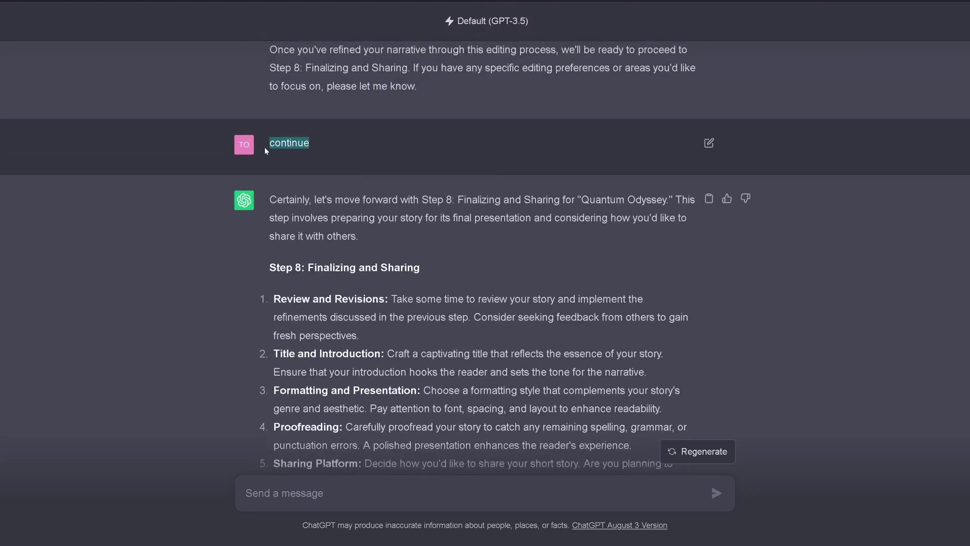
{"action": "left_click", "coordinate": [426, 205]}
{"action": "left_click_drag", "start_coordinate": [427, 203], "coordinate": [670, 202]}
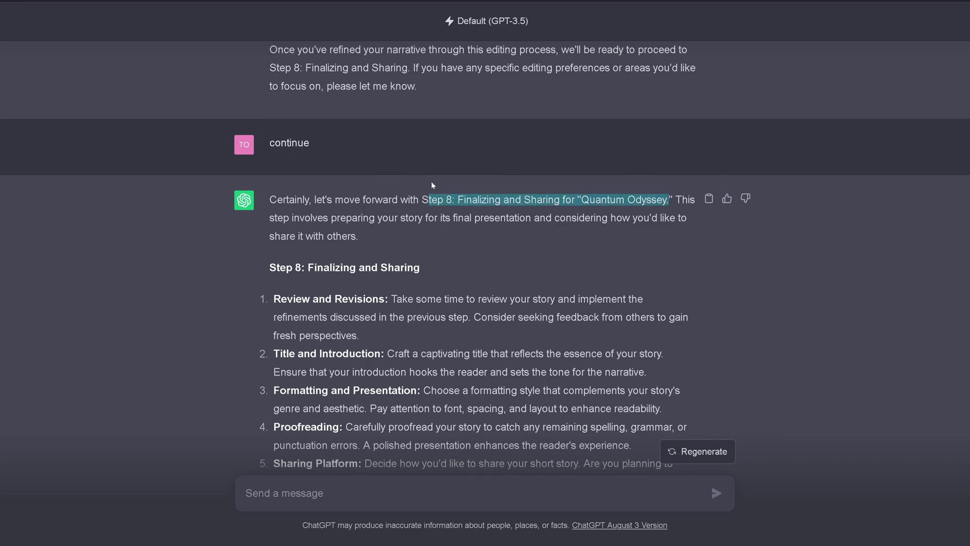
{"action": "scroll", "coordinate": [432, 184], "scroll_direction": "down", "scroll_amount": 2}
{"action": "left_click_drag", "start_coordinate": [302, 206], "coordinate": [380, 213]}
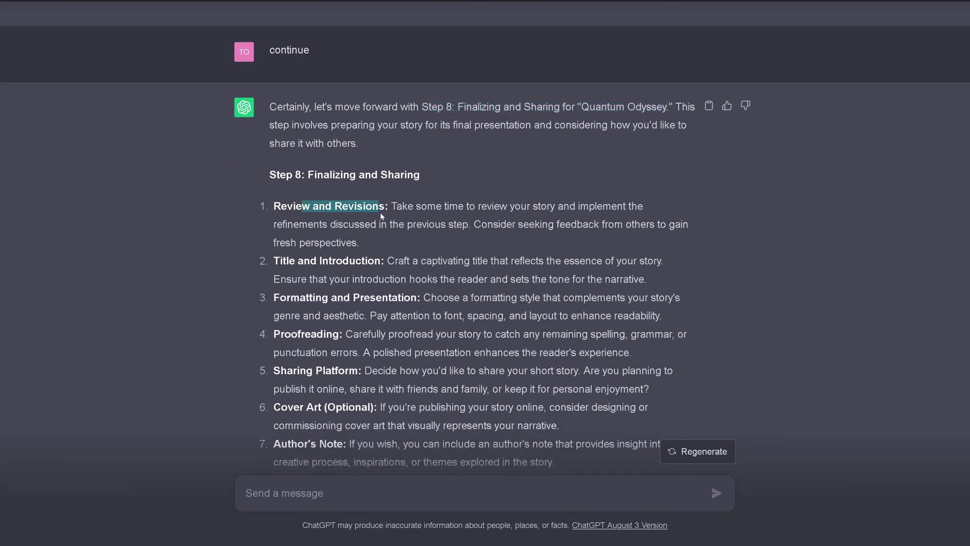
{"action": "left_click_drag", "start_coordinate": [298, 260], "coordinate": [662, 250]}
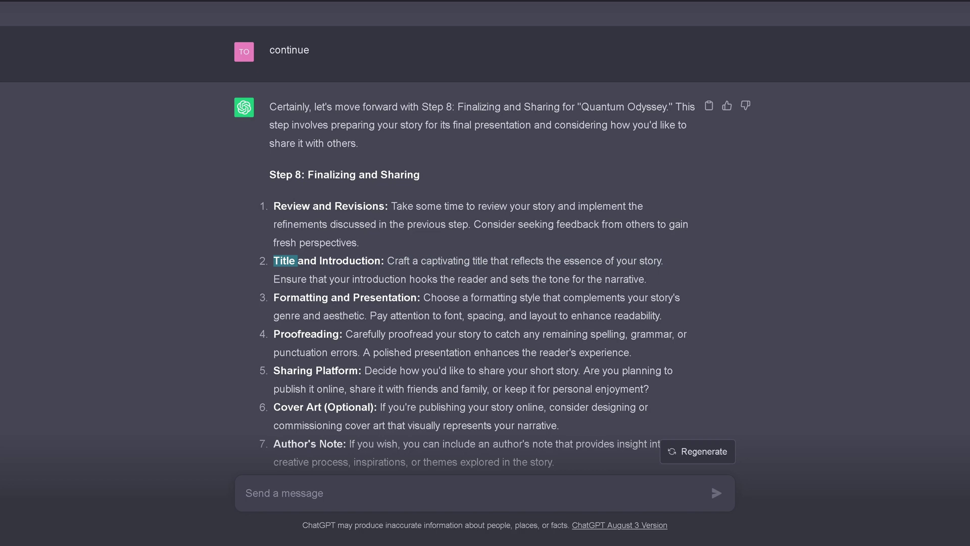
{"action": "left_click_drag", "start_coordinate": [300, 297], "coordinate": [420, 297]}
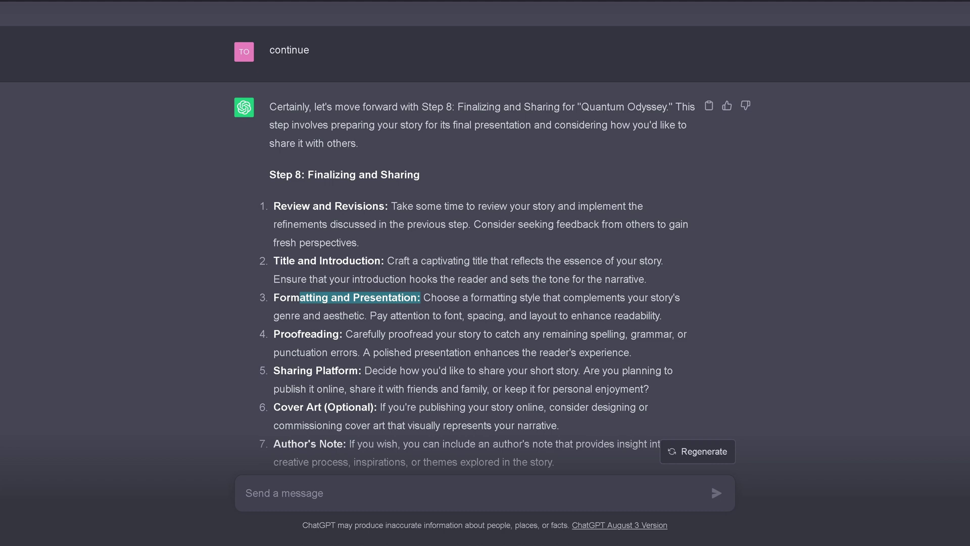
{"action": "left_click_drag", "start_coordinate": [298, 333], "coordinate": [385, 370]}
{"action": "scroll", "coordinate": [461, 303], "scroll_direction": "down", "scroll_amount": 4}
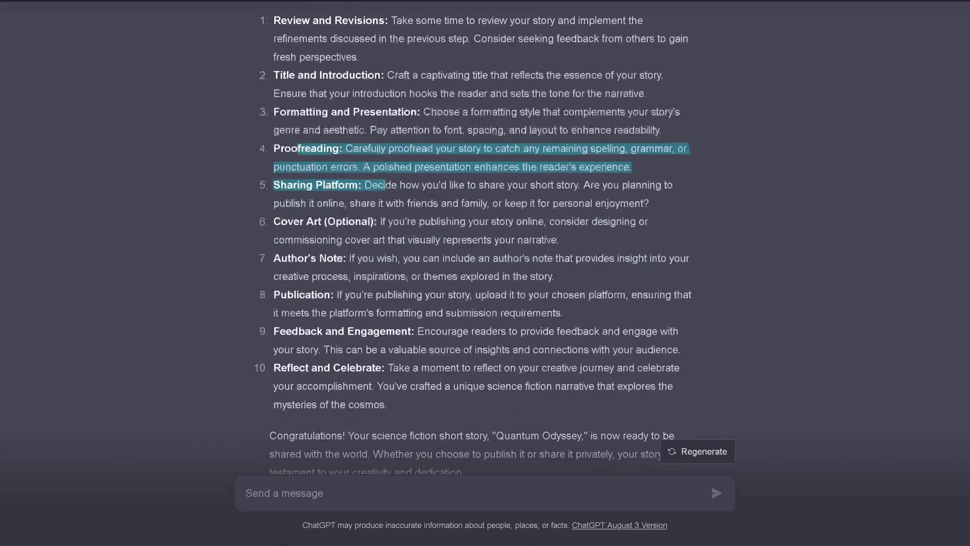
{"action": "left_click", "coordinate": [407, 167]}
{"action": "left_click_drag", "start_coordinate": [303, 221], "coordinate": [412, 222]}
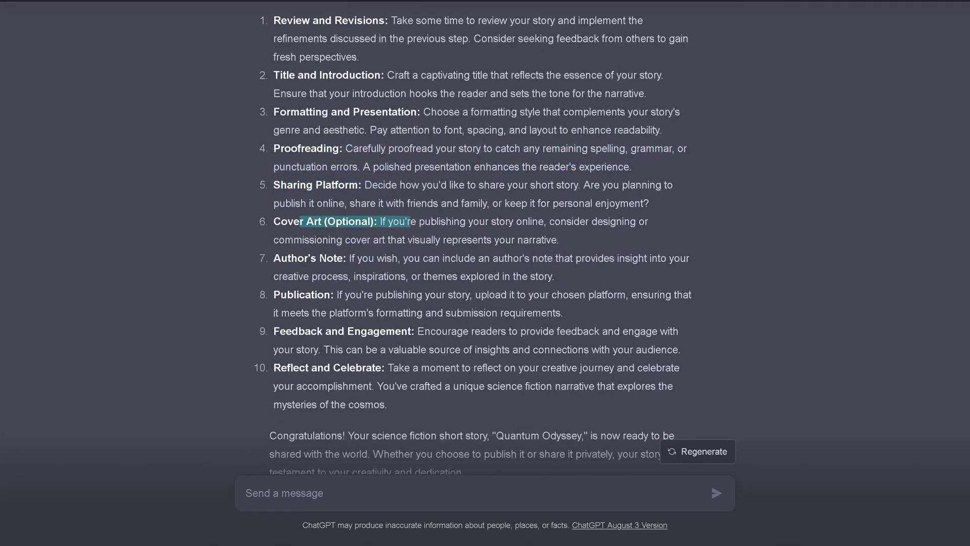
{"action": "left_click", "coordinate": [357, 255]}
{"action": "left_click_drag", "start_coordinate": [349, 258], "coordinate": [450, 258]}
{"action": "left_click_drag", "start_coordinate": [353, 295], "coordinate": [564, 313]}
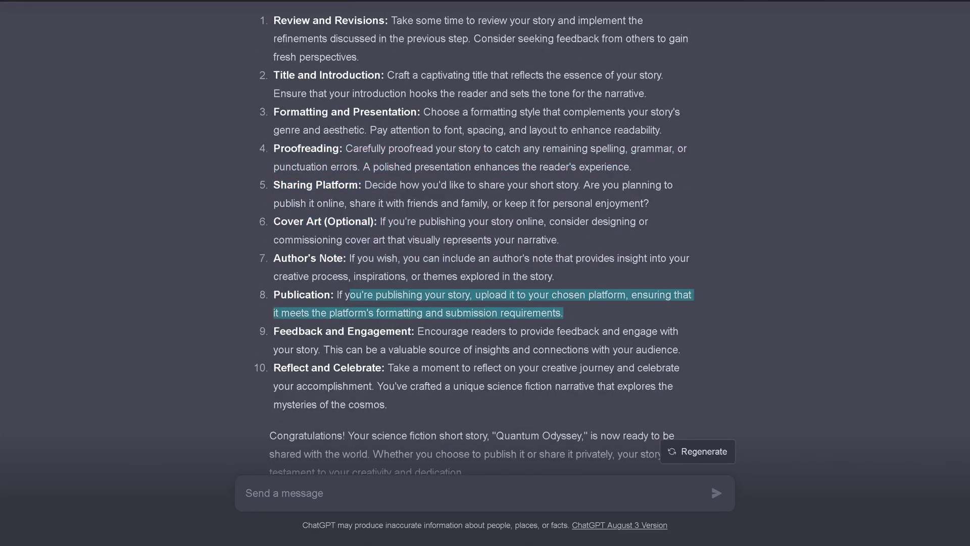
{"action": "left_click_drag", "start_coordinate": [355, 331], "coordinate": [473, 349]}
{"action": "left_click_drag", "start_coordinate": [341, 368], "coordinate": [494, 401]}
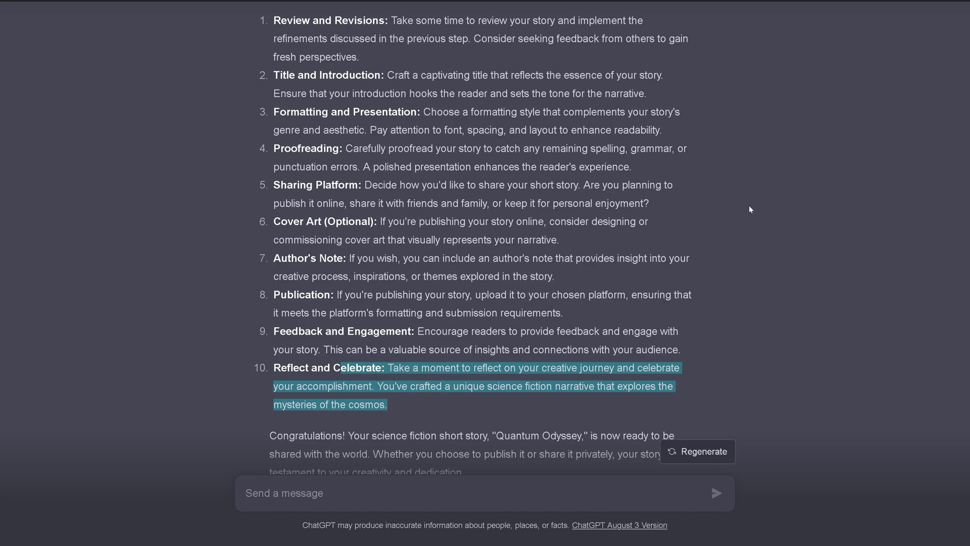
{"action": "scroll", "coordinate": [749, 207], "scroll_direction": "down", "scroll_amount": 2}
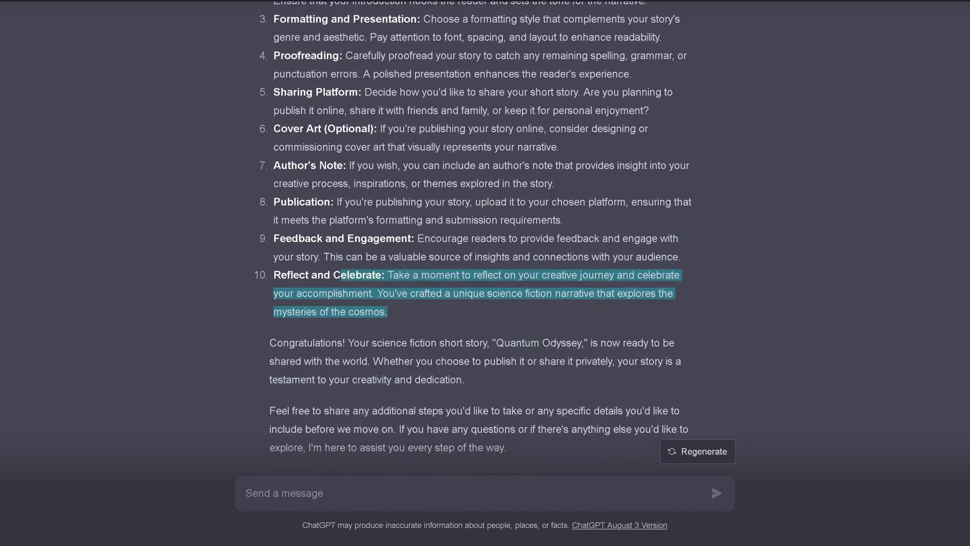
{"action": "scroll", "coordinate": [299, 279], "scroll_direction": "down", "scroll_amount": 2}
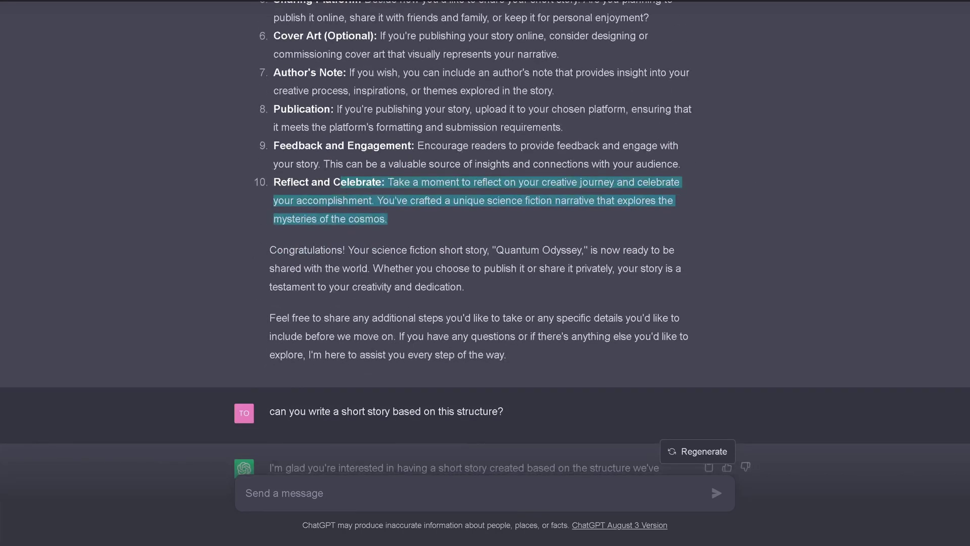
{"action": "left_click_drag", "start_coordinate": [277, 250], "coordinate": [370, 268]}
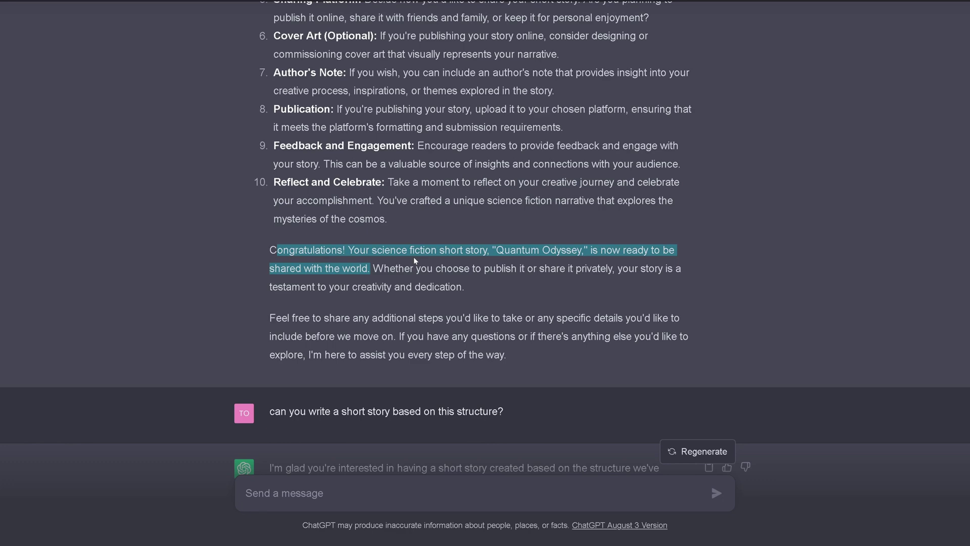
{"action": "scroll", "coordinate": [413, 256], "scroll_direction": "down", "scroll_amount": 5}
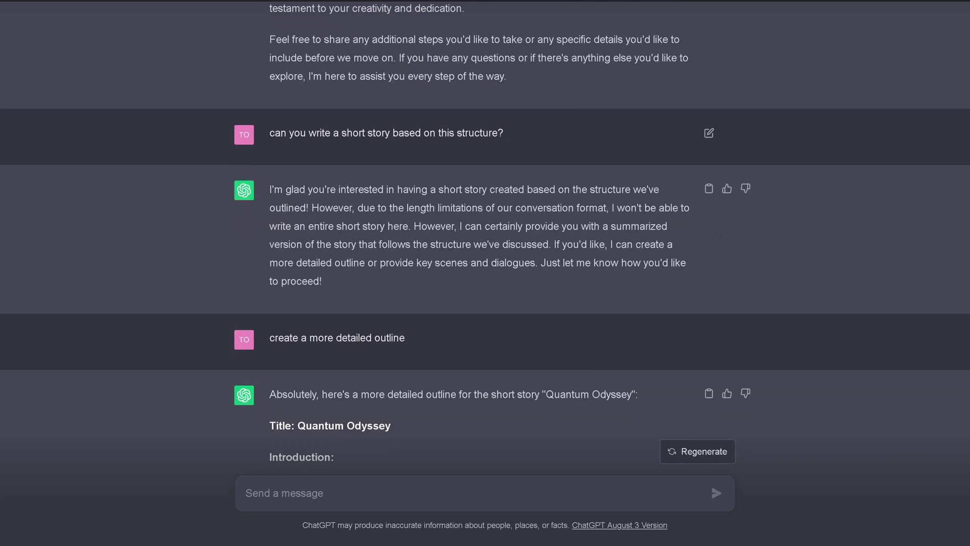
{"action": "left_click_drag", "start_coordinate": [505, 133], "coordinate": [289, 151]}
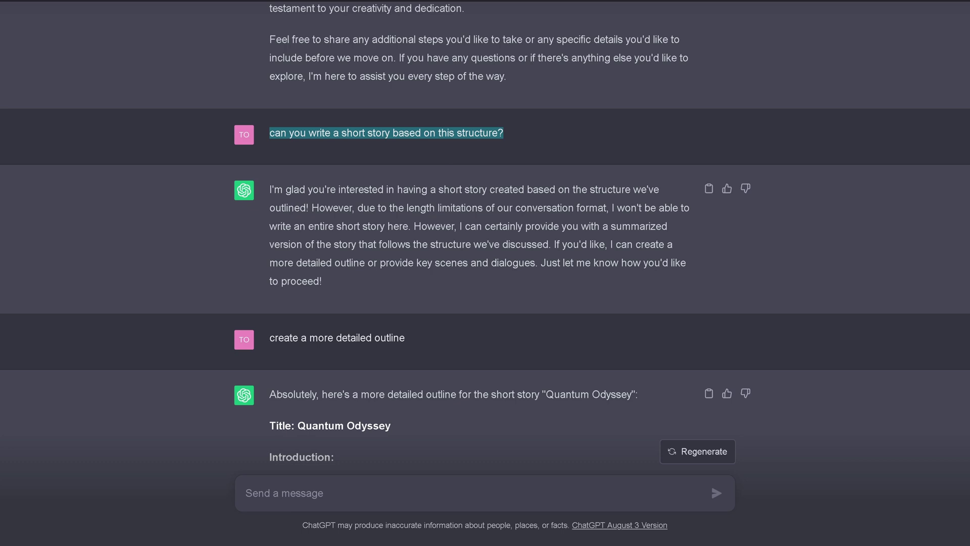
{"action": "left_click_drag", "start_coordinate": [336, 190], "coordinate": [559, 196]}
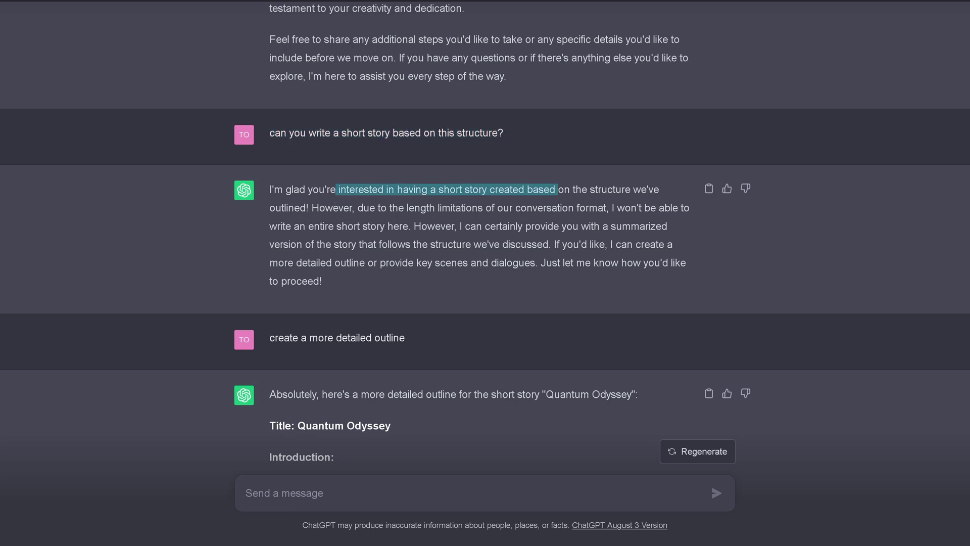
{"action": "left_click_drag", "start_coordinate": [344, 208], "coordinate": [411, 228]}
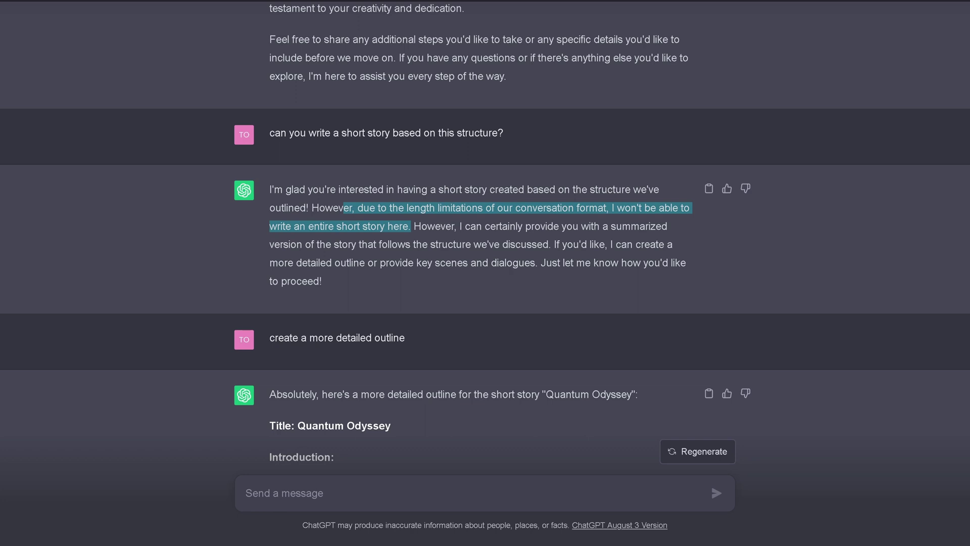
{"action": "left_click_drag", "start_coordinate": [460, 227], "coordinate": [365, 265]}
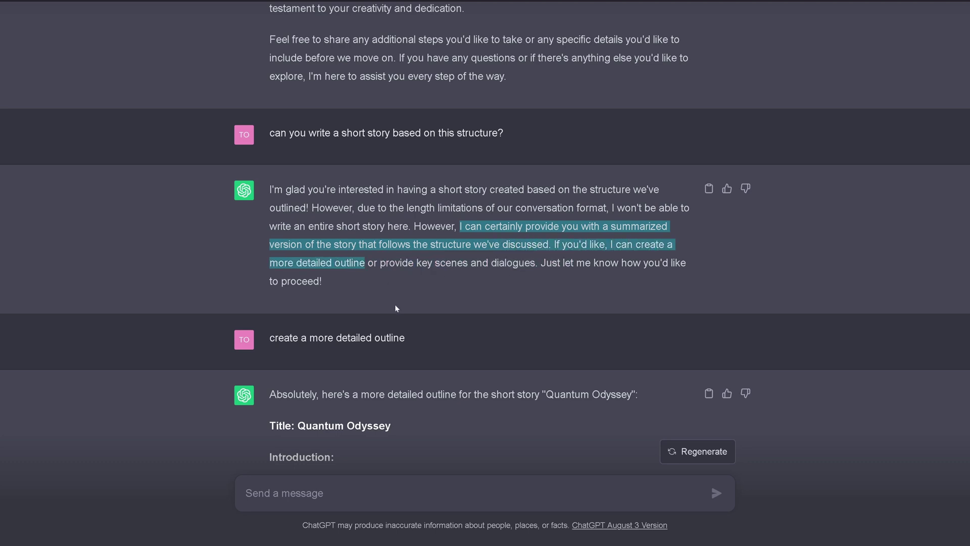
{"action": "scroll", "coordinate": [396, 308], "scroll_direction": "down", "scroll_amount": 2}
{"action": "scroll", "coordinate": [380, 258], "scroll_direction": "down", "scroll_amount": 3}
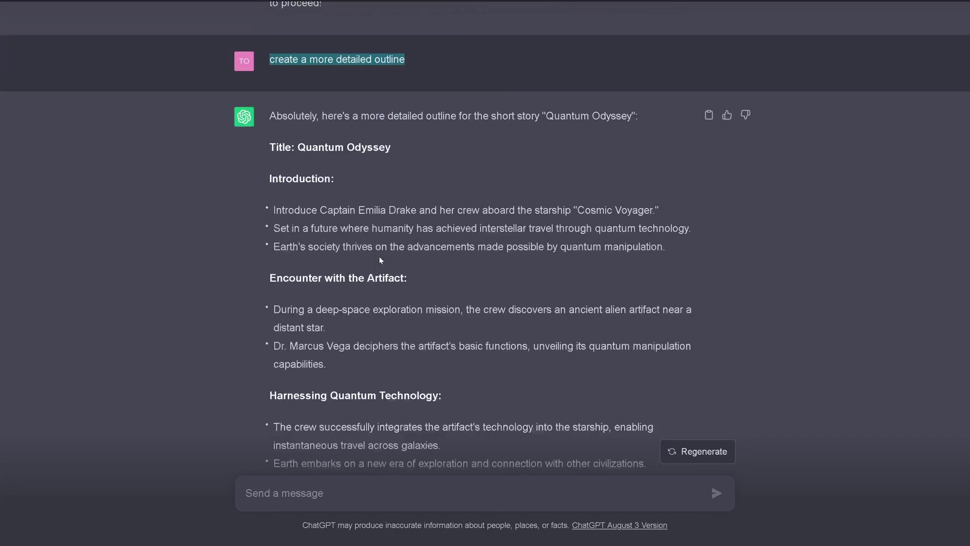
{"action": "scroll", "coordinate": [328, 185], "scroll_direction": "down", "scroll_amount": 2}
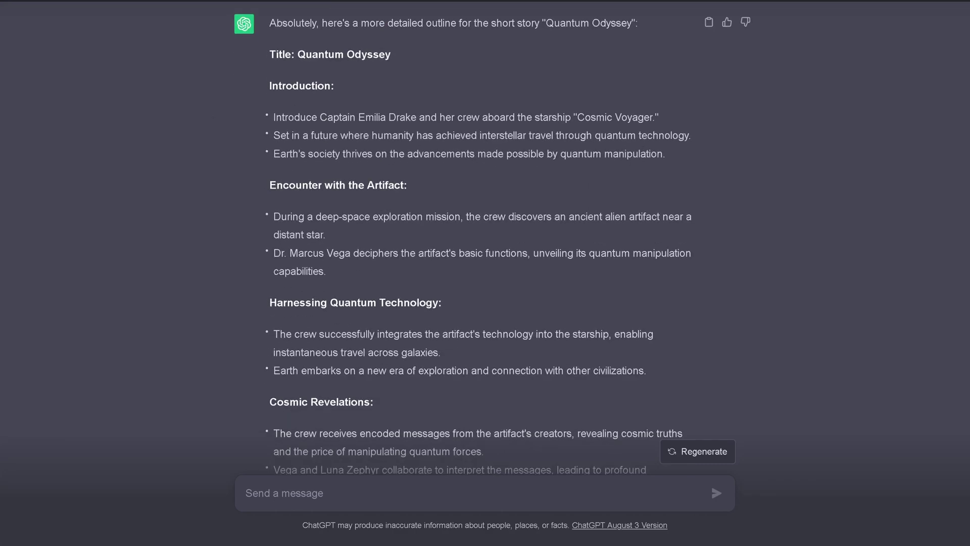
{"action": "left_click_drag", "start_coordinate": [269, 86], "coordinate": [441, 352]}
{"action": "scroll", "coordinate": [441, 352], "scroll_direction": "down", "scroll_amount": 3}
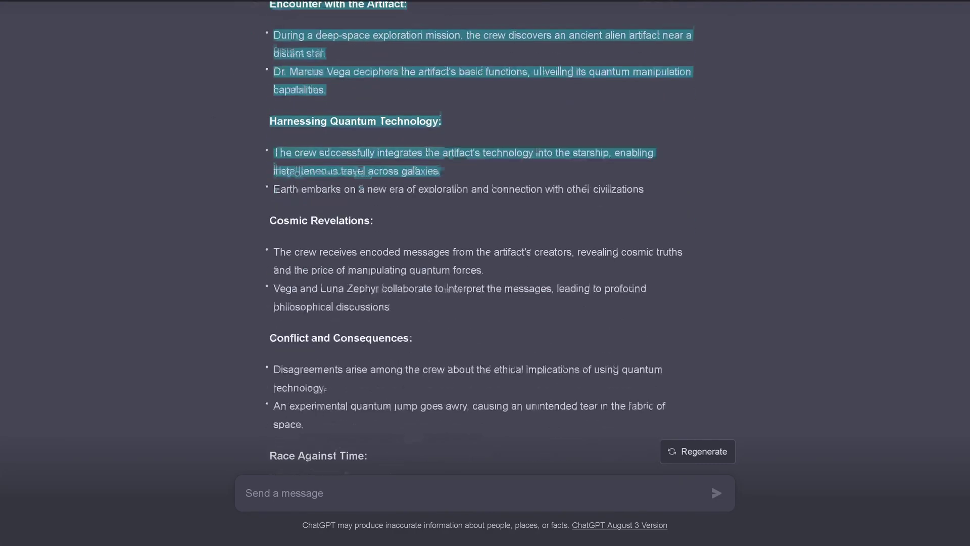
{"action": "scroll", "coordinate": [455, 314], "scroll_direction": "down", "scroll_amount": 8}
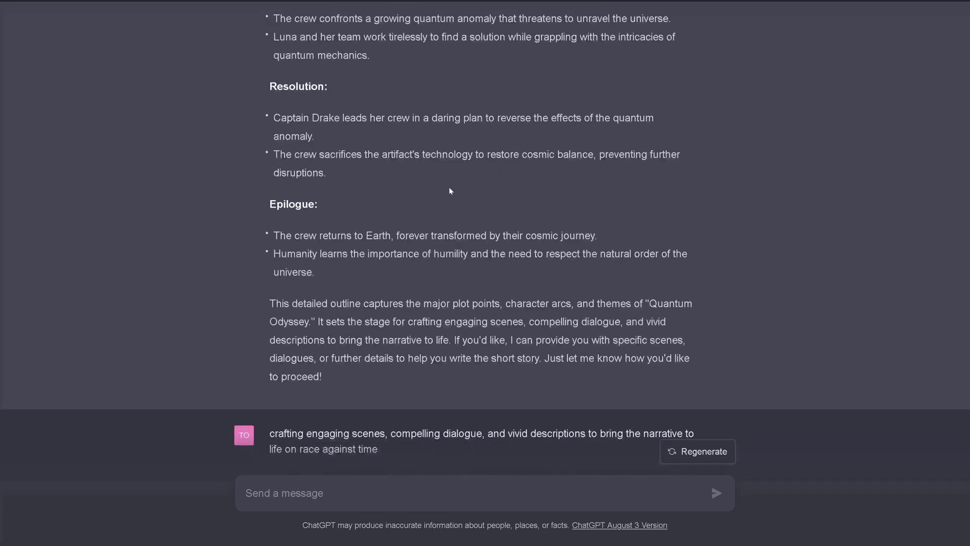
{"action": "scroll", "coordinate": [450, 190], "scroll_direction": "up", "scroll_amount": 2}
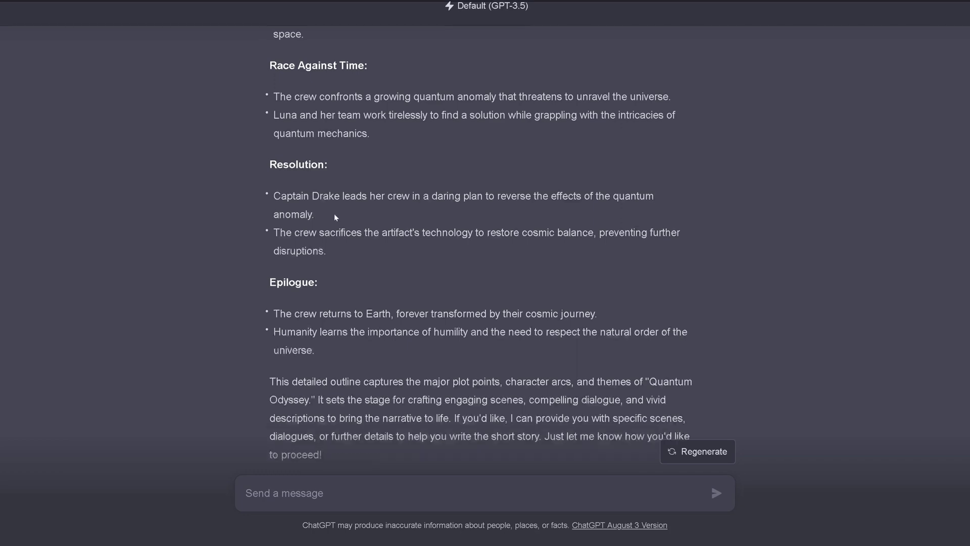
{"action": "scroll", "coordinate": [334, 214], "scroll_direction": "down", "scroll_amount": 4}
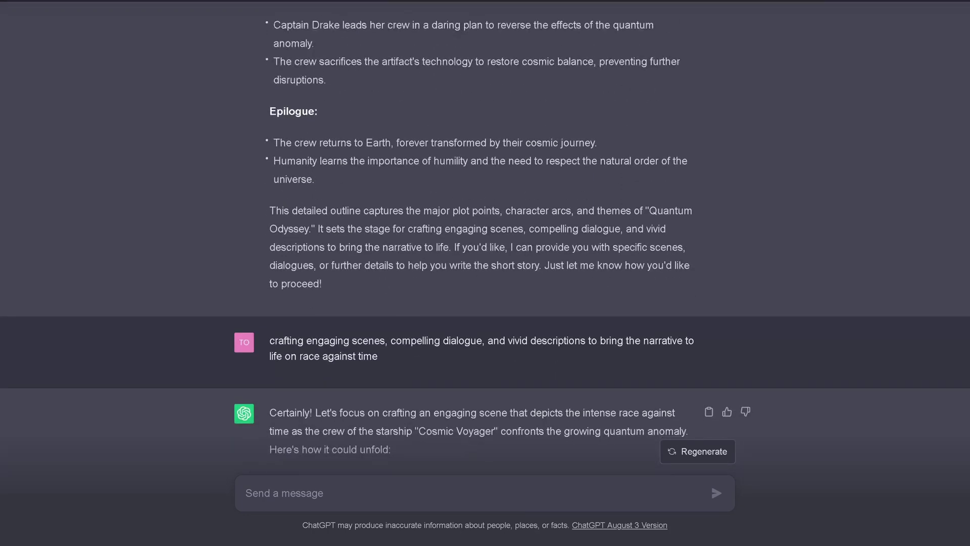
{"action": "scroll", "coordinate": [385, 182], "scroll_direction": "down", "scroll_amount": 2}
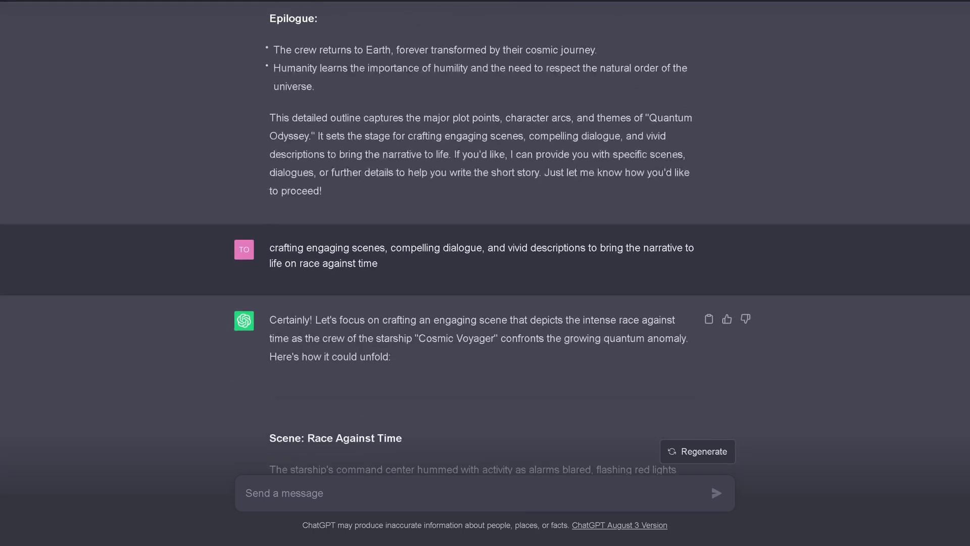
{"action": "left_click_drag", "start_coordinate": [437, 136], "coordinate": [461, 172]}
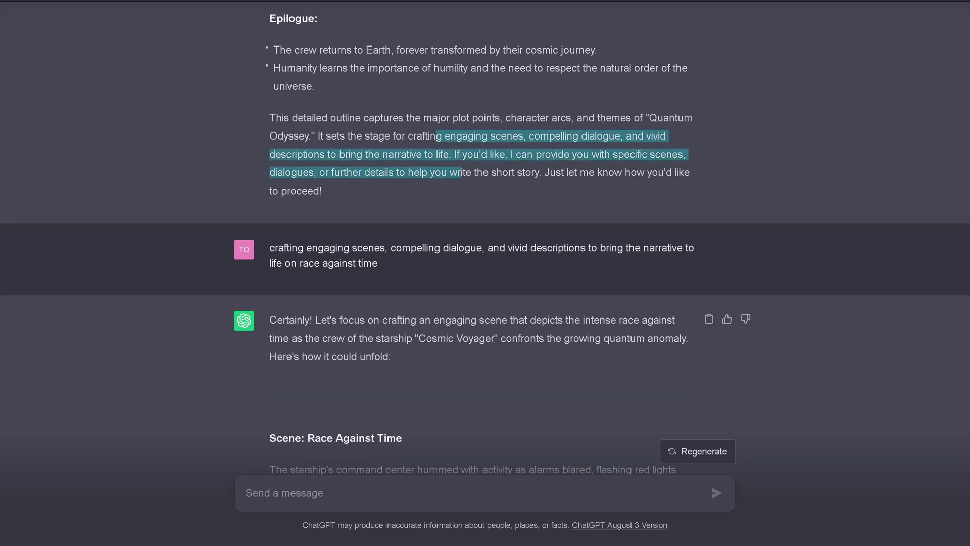
{"action": "left_click_drag", "start_coordinate": [283, 247], "coordinate": [379, 263]}
{"action": "scroll", "coordinate": [372, 232], "scroll_direction": "down", "scroll_amount": 2}
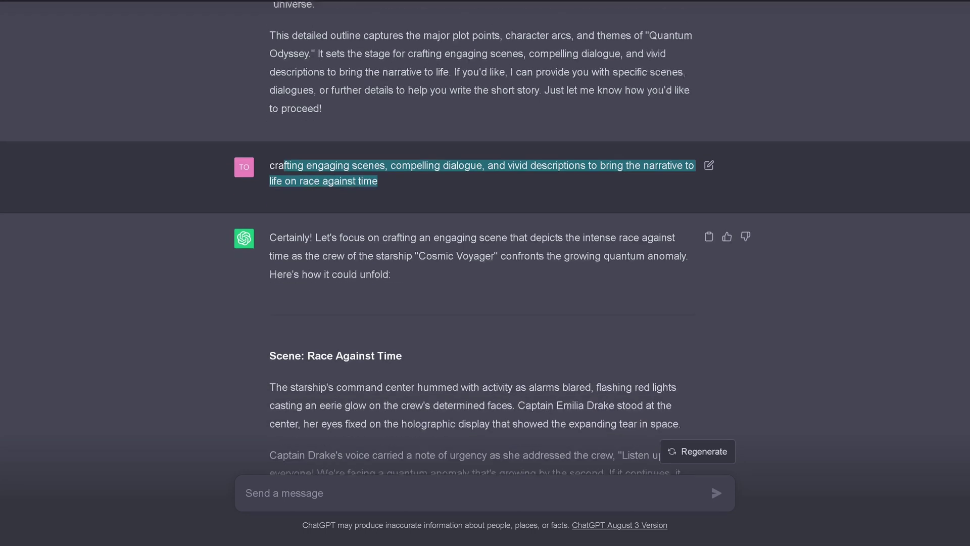
{"action": "left_click", "coordinate": [372, 233]}
{"action": "left_click_drag", "start_coordinate": [360, 227], "coordinate": [406, 266]}
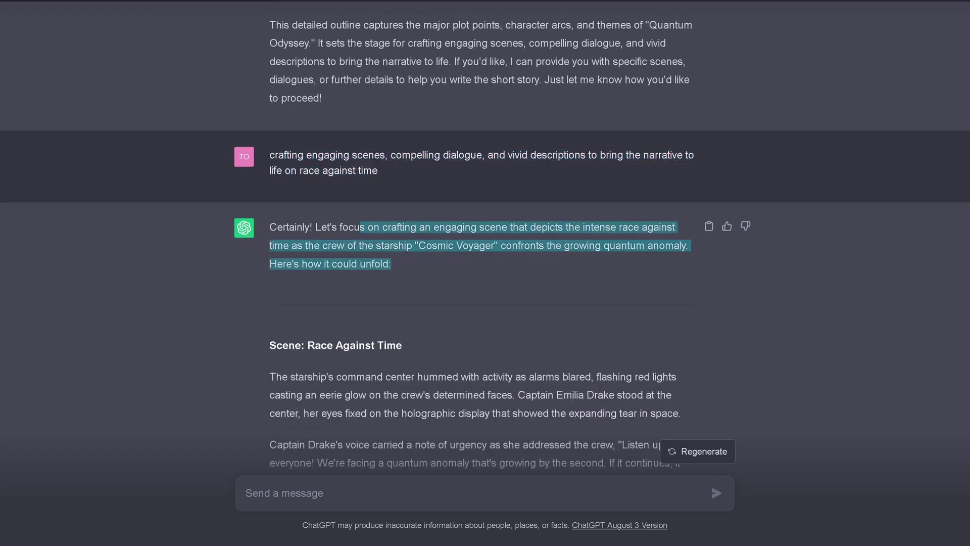
{"action": "scroll", "coordinate": [404, 252], "scroll_direction": "down", "scroll_amount": 4}
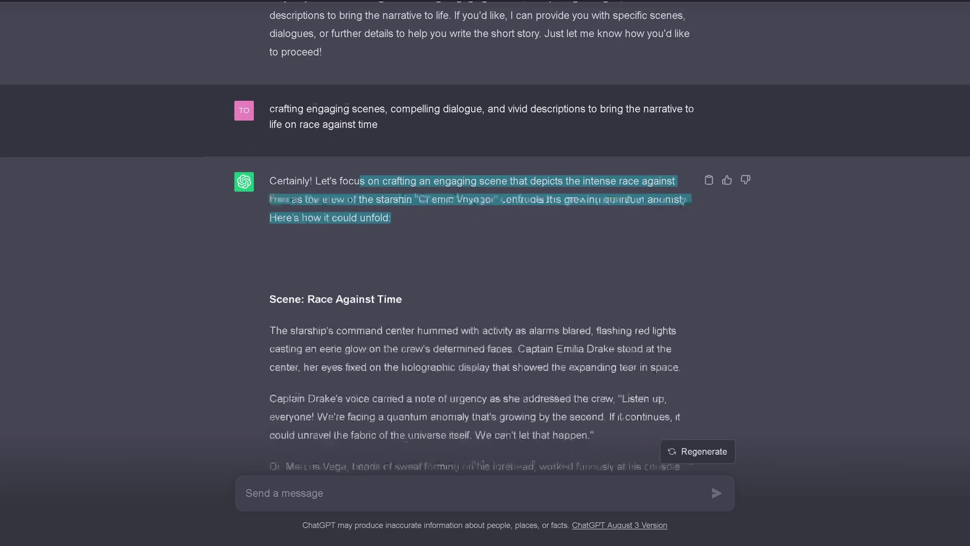
{"action": "left_click_drag", "start_coordinate": [307, 160], "coordinate": [441, 166]}
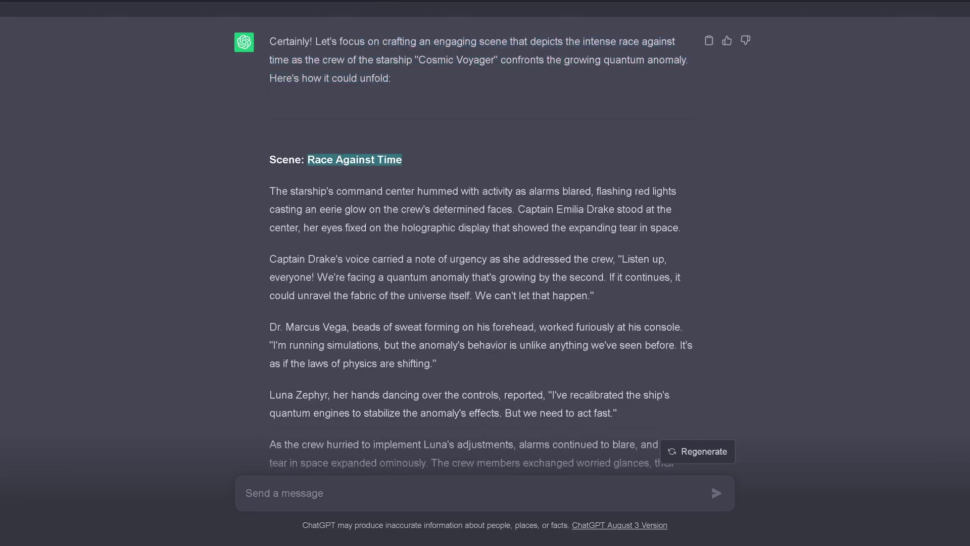
{"action": "left_click_drag", "start_coordinate": [302, 209], "coordinate": [447, 444]}
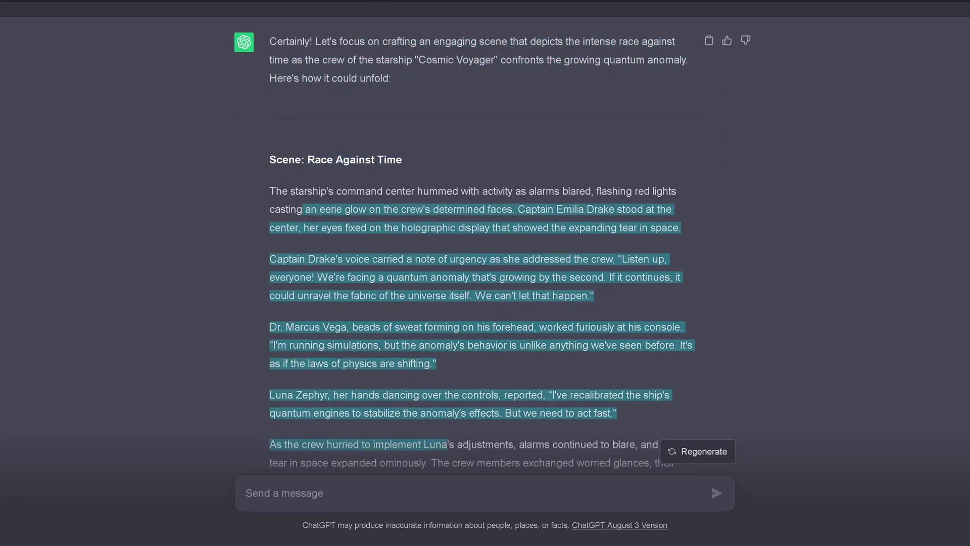
{"action": "scroll", "coordinate": [447, 445], "scroll_direction": "down", "scroll_amount": 6}
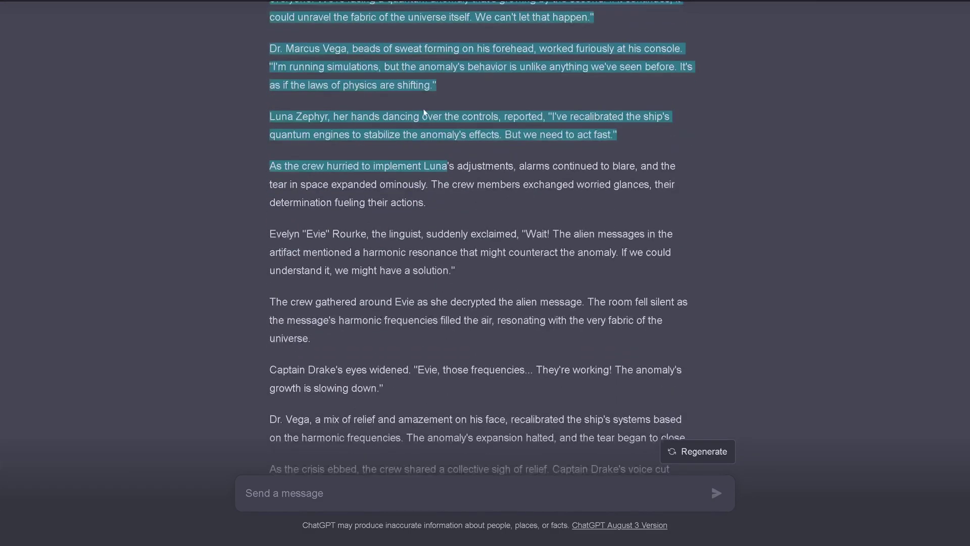
{"action": "left_click_drag", "start_coordinate": [351, 116], "coordinate": [715, 392]}
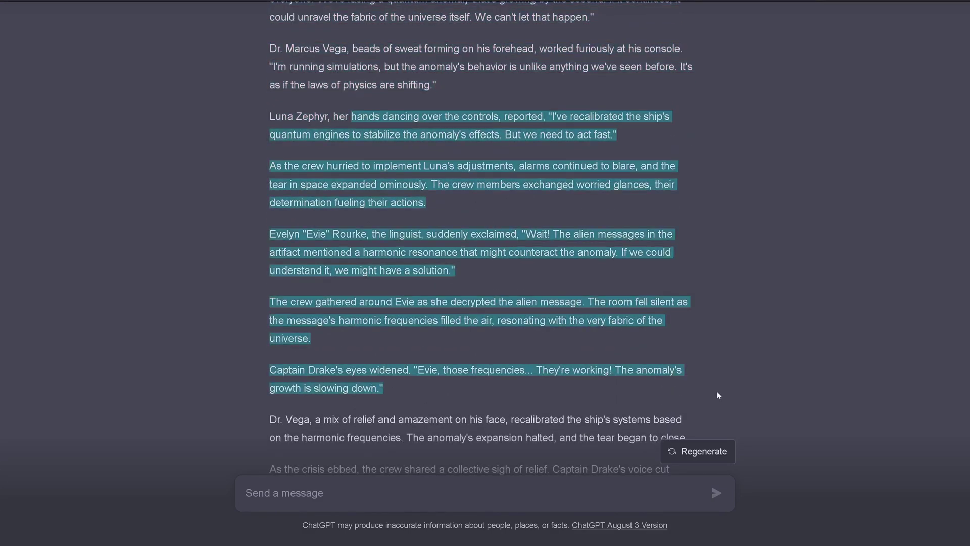